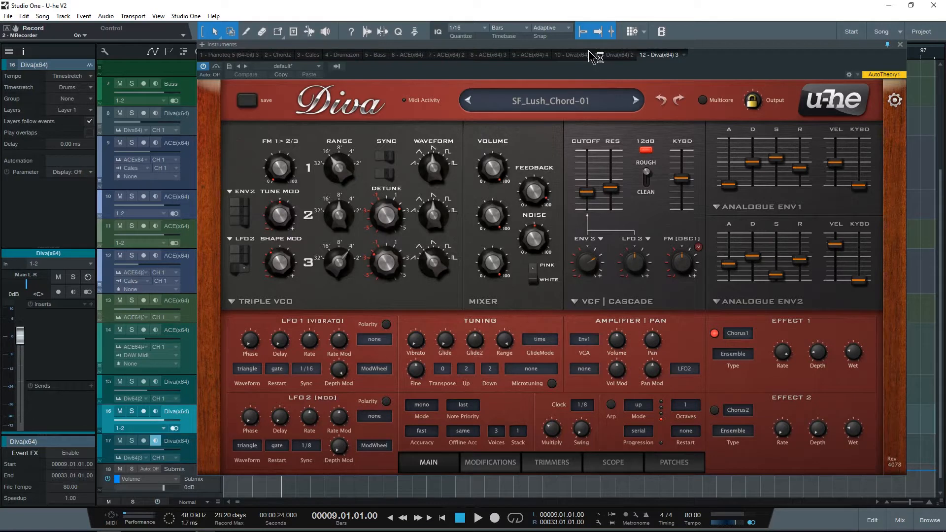
- Examine the model choices offered for Diva's oscillator and VCF modules
click(231, 302)
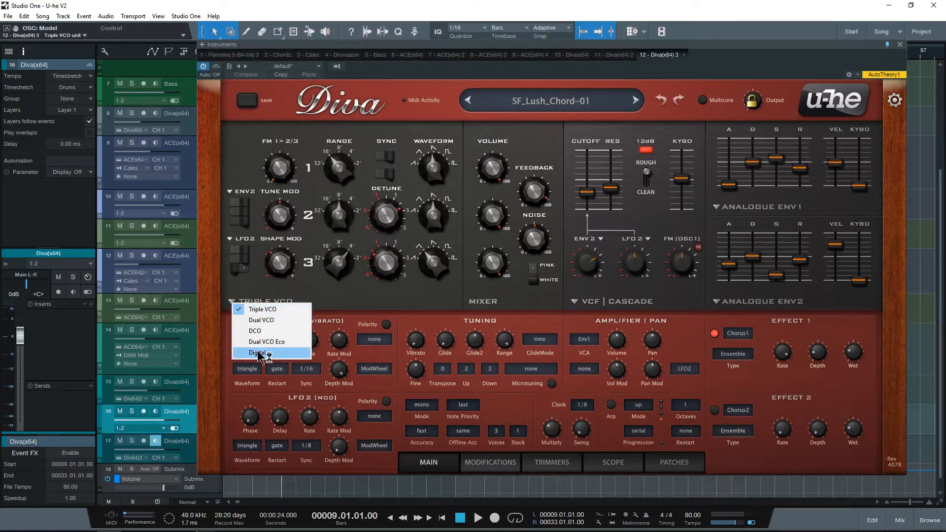
click(223, 327)
click(587, 301)
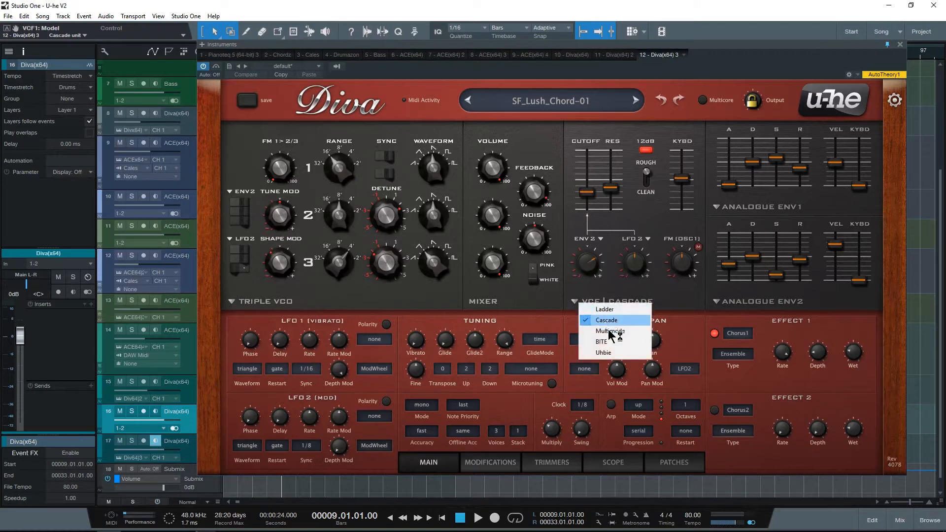
click(579, 297)
click(570, 303)
click(547, 316)
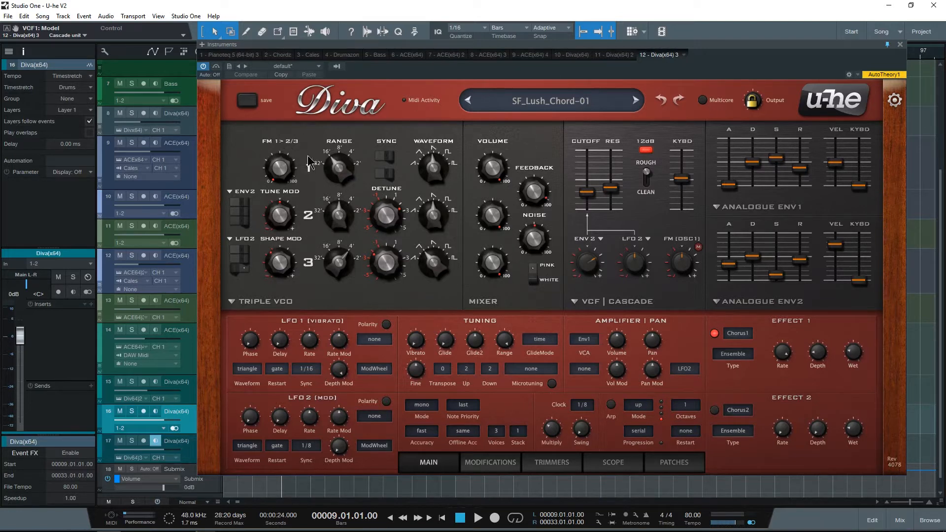
click(233, 302)
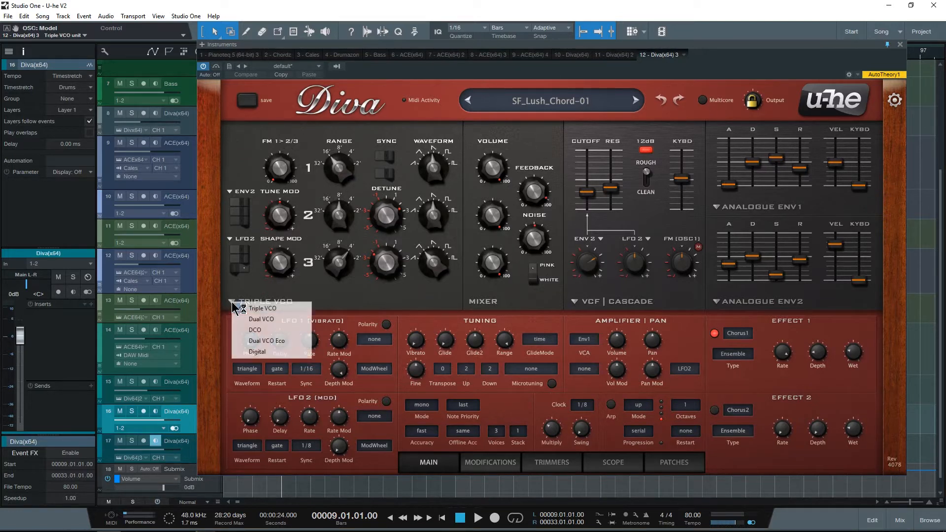
click(239, 295)
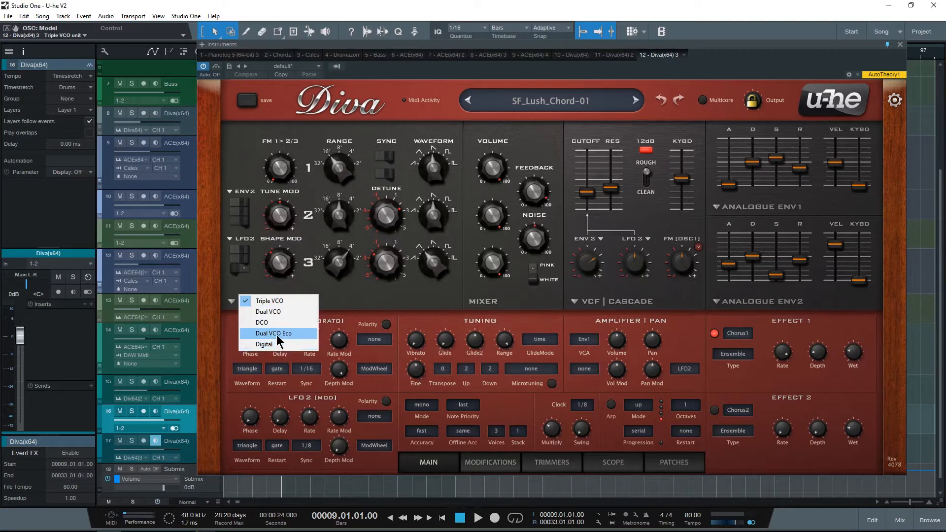
click(234, 319)
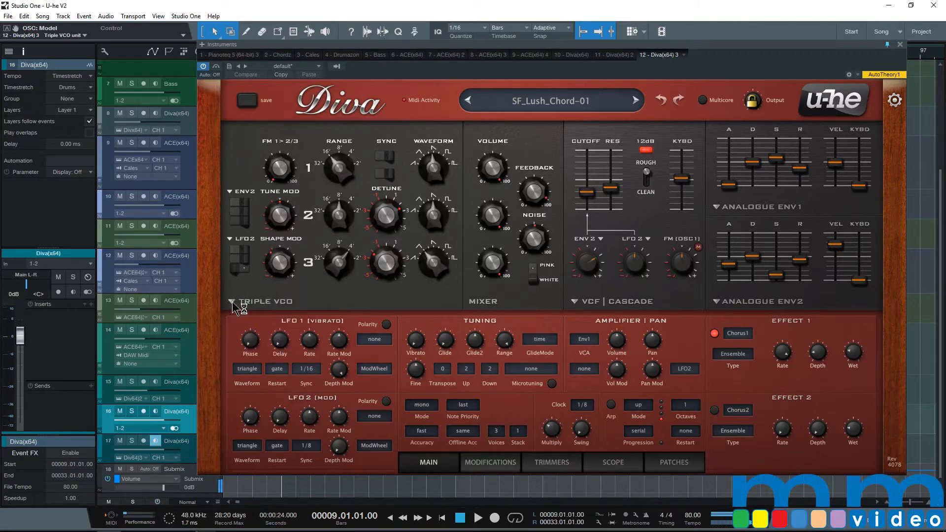
- Audition the DCO, Dual VCO Eco and Digital oscillator models, and set the oscillator module to Dual VCO
scroll(232, 302, down, 1)
scroll(232, 302, down, 1)
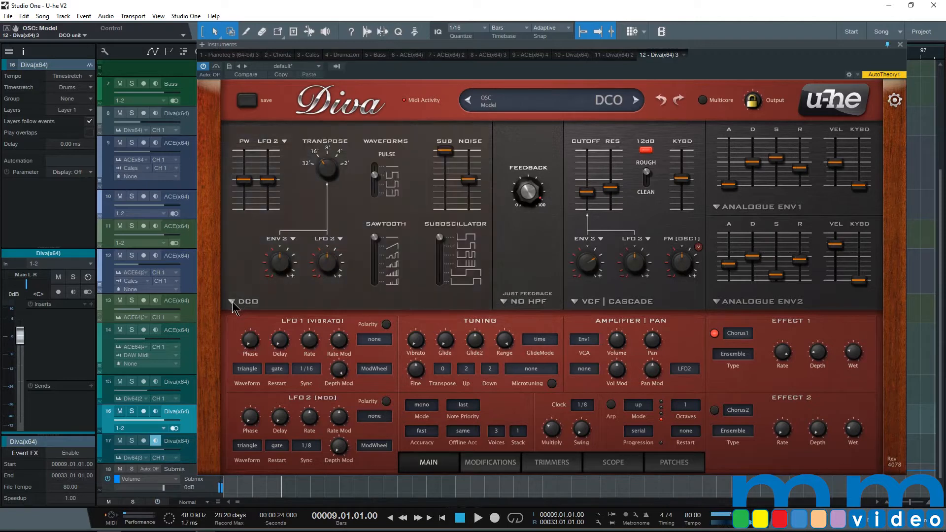
scroll(232, 301, down, 1)
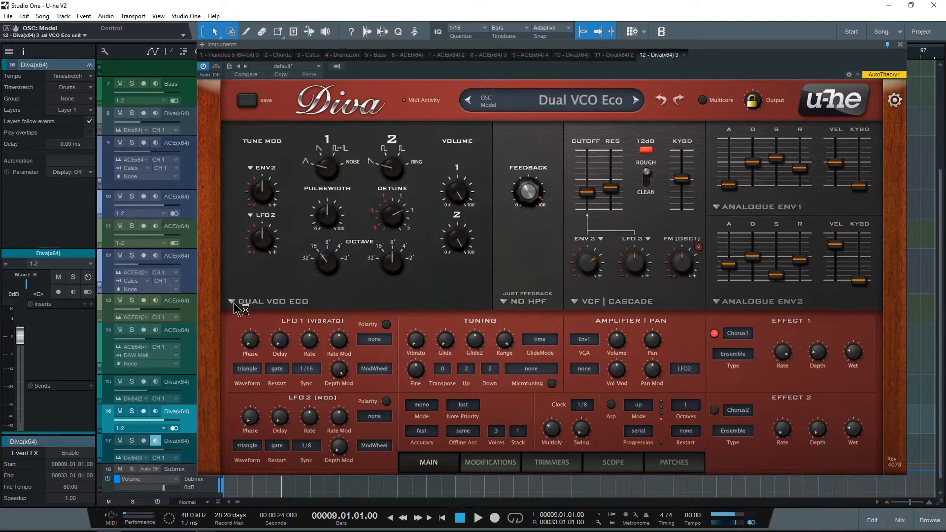
scroll(234, 302, down, 1)
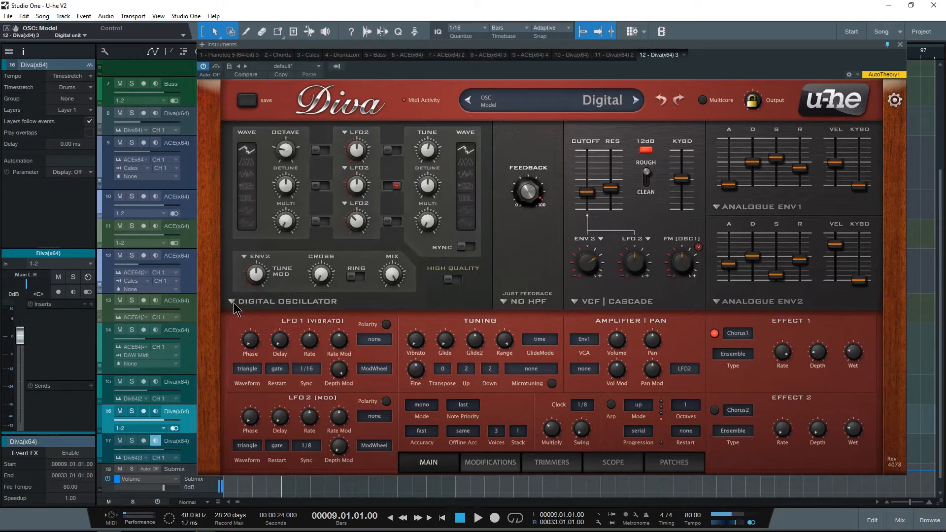
scroll(234, 302, up, 1)
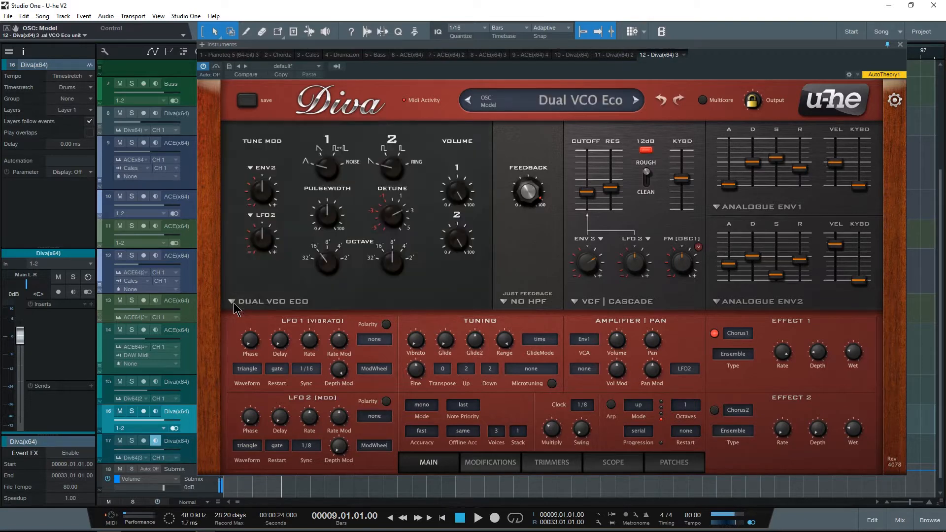
scroll(234, 303, up, 1)
scroll(234, 302, up, 1)
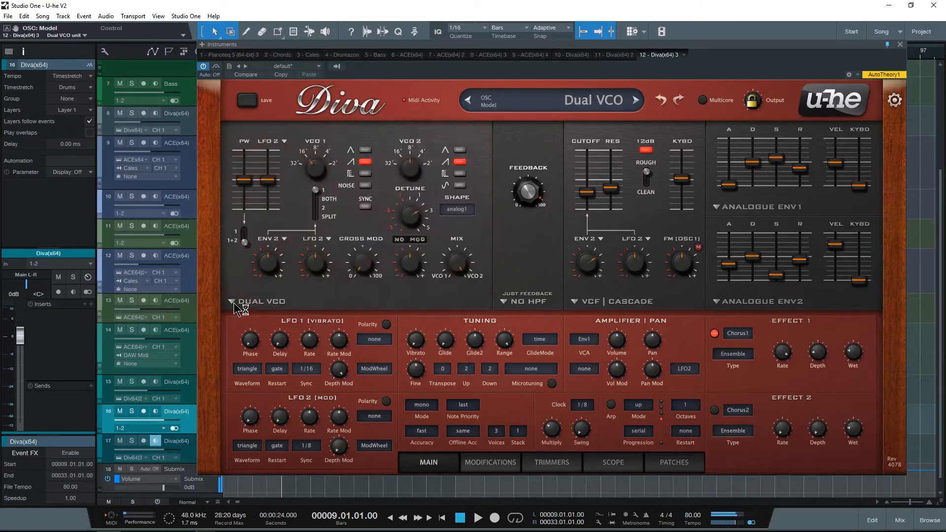
scroll(234, 302, up, 1)
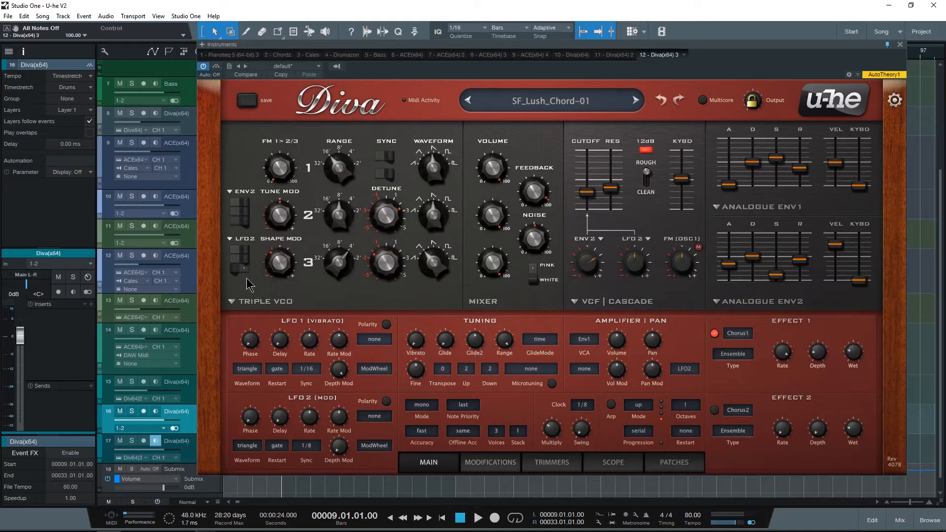
scroll(235, 302, down, 1)
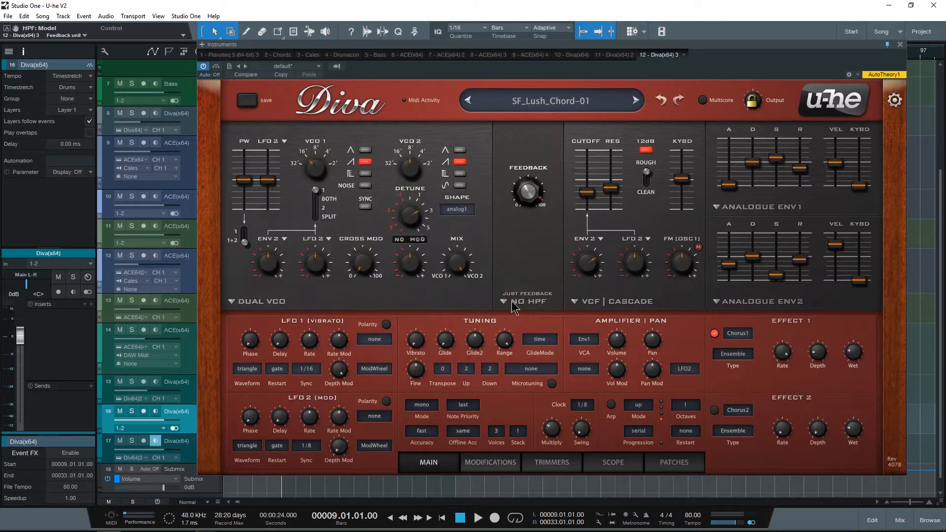
- Look through the model options of the high-pass filter and the VCF
click(511, 300)
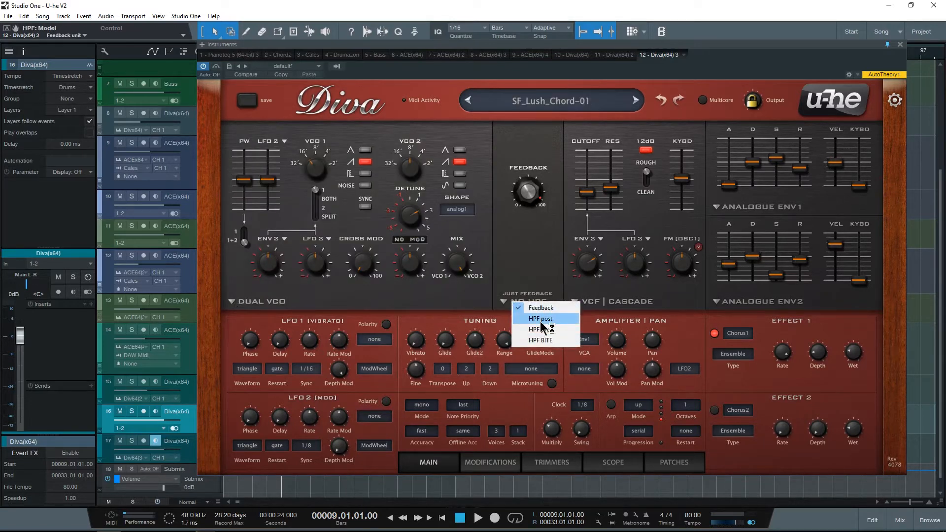
click(569, 282)
click(570, 305)
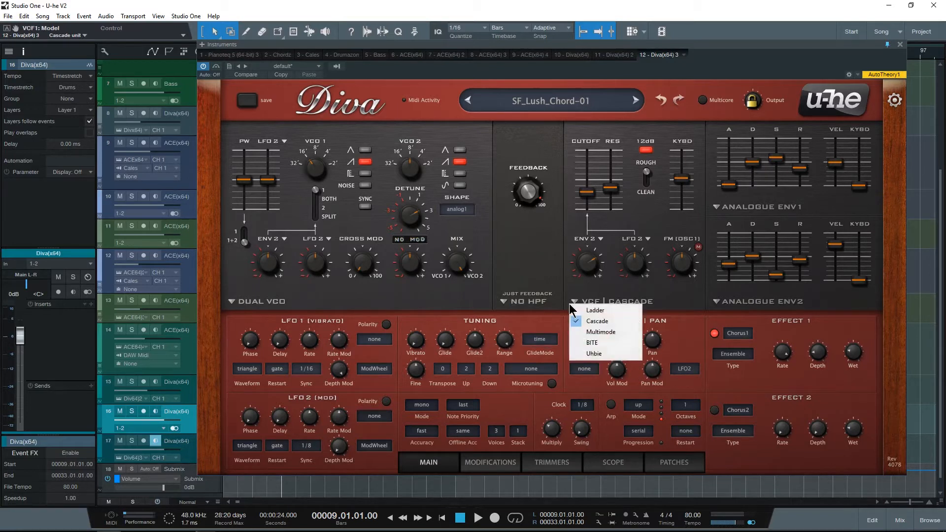
click(577, 297)
- Cycle the VCF through the Ladder, Multimode and BITE models and return it to Cascade
click(566, 305)
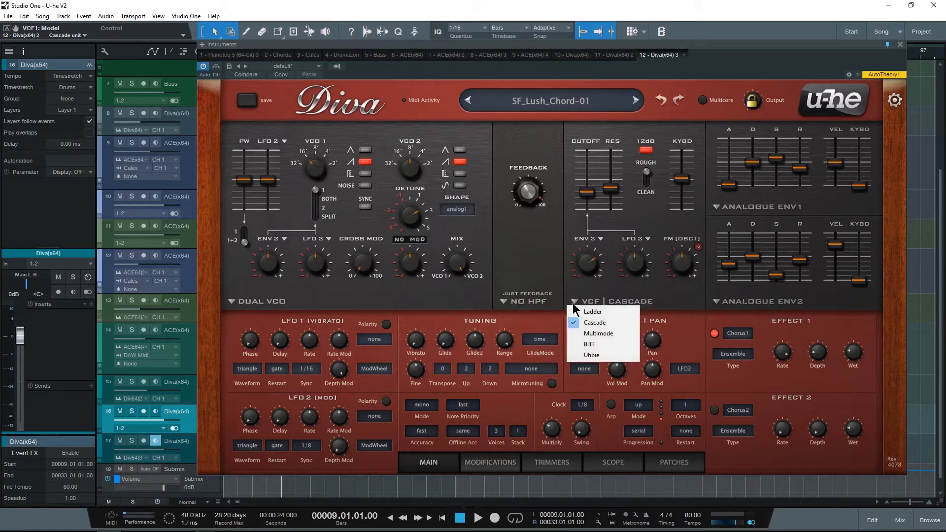
click(575, 310)
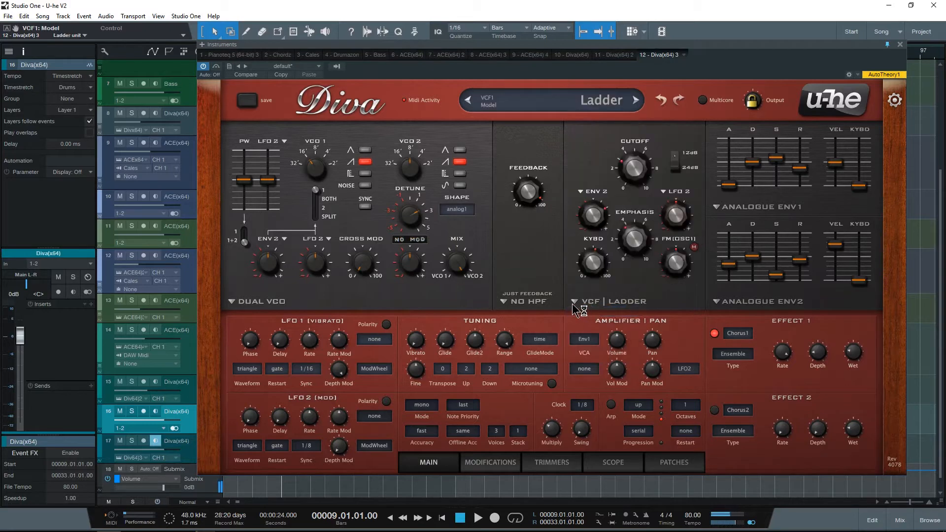
scroll(571, 302, down, 2)
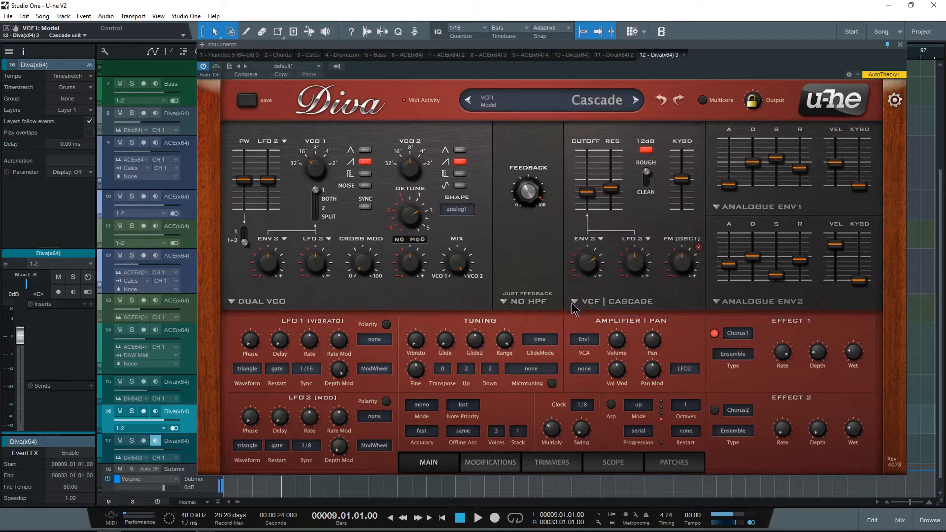
scroll(571, 302, down, 1)
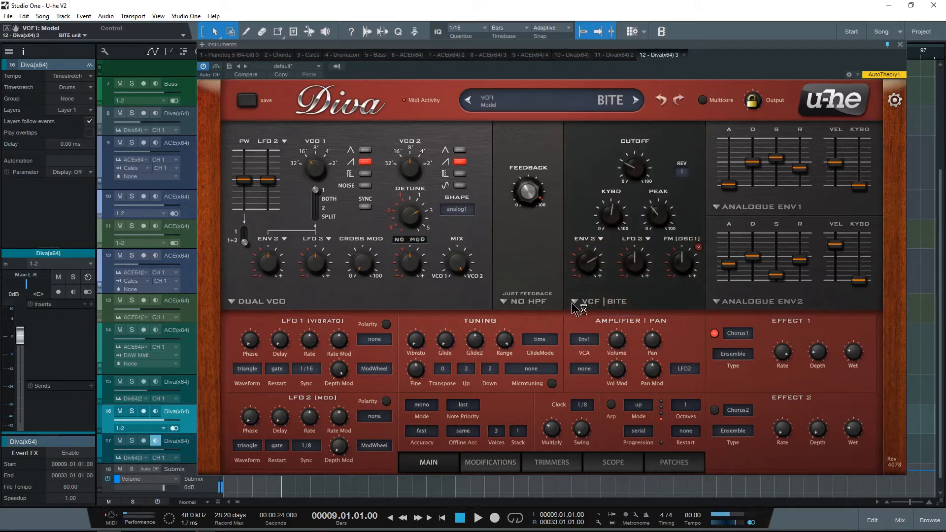
scroll(577, 305, up, 1)
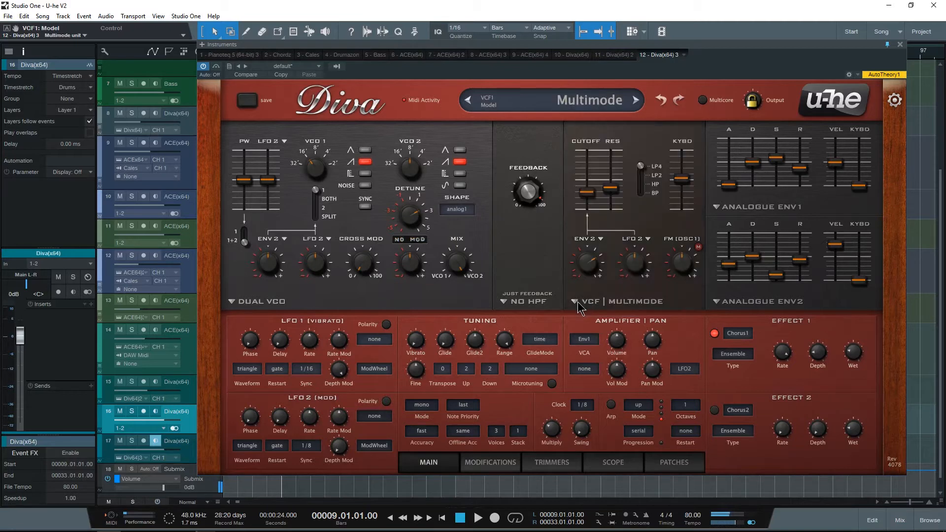
scroll(575, 302, up, 1)
scroll(575, 303, up, 1)
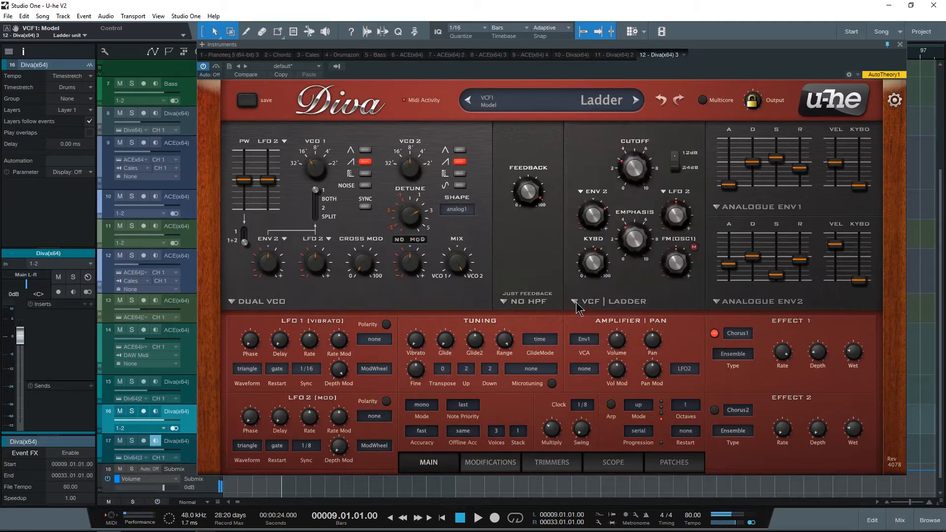
scroll(575, 303, down, 1)
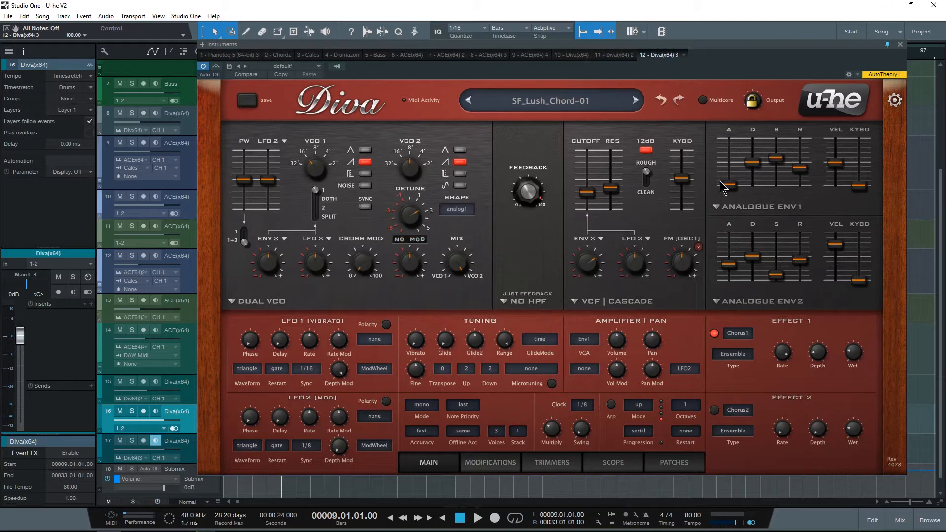
- Switch envelope 1 to the ADS model and return it to analogue
click(716, 205)
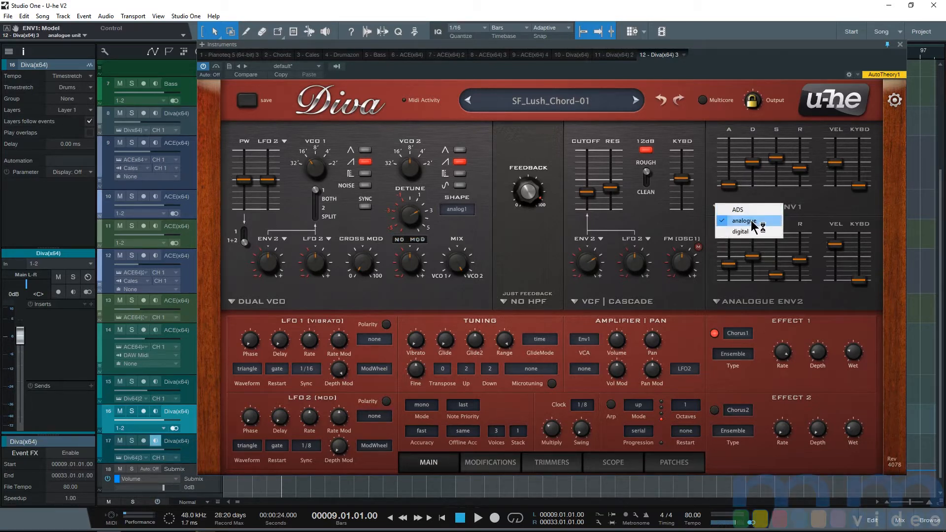
click(739, 210)
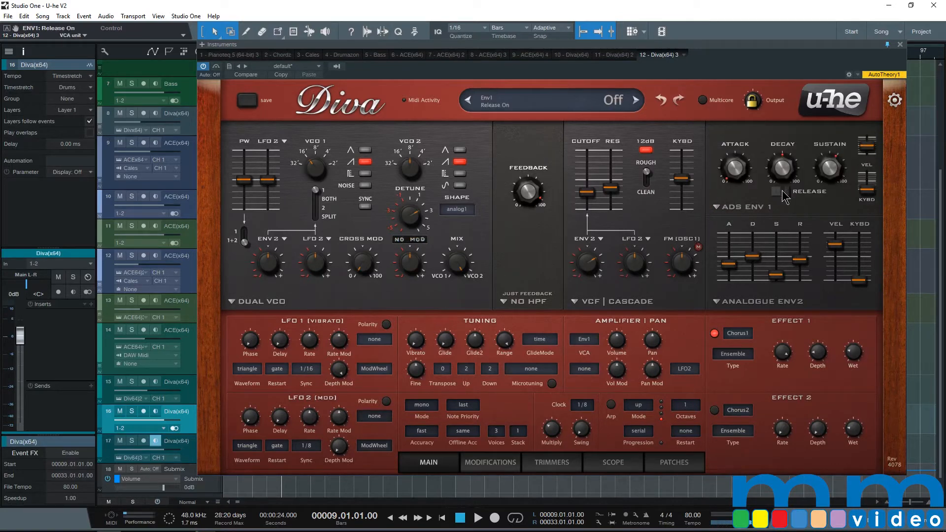
click(711, 211)
click(736, 221)
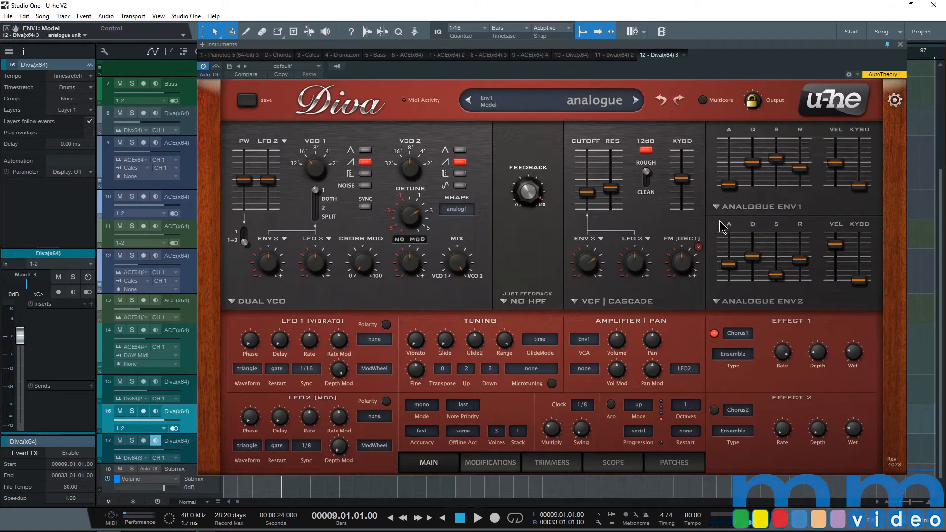
- Set envelope 2 to the digital model
click(729, 301)
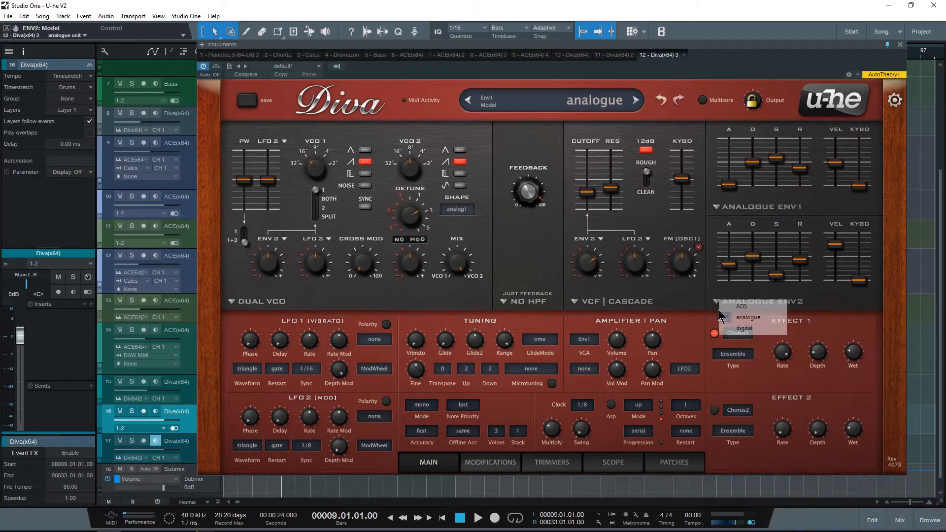
click(745, 324)
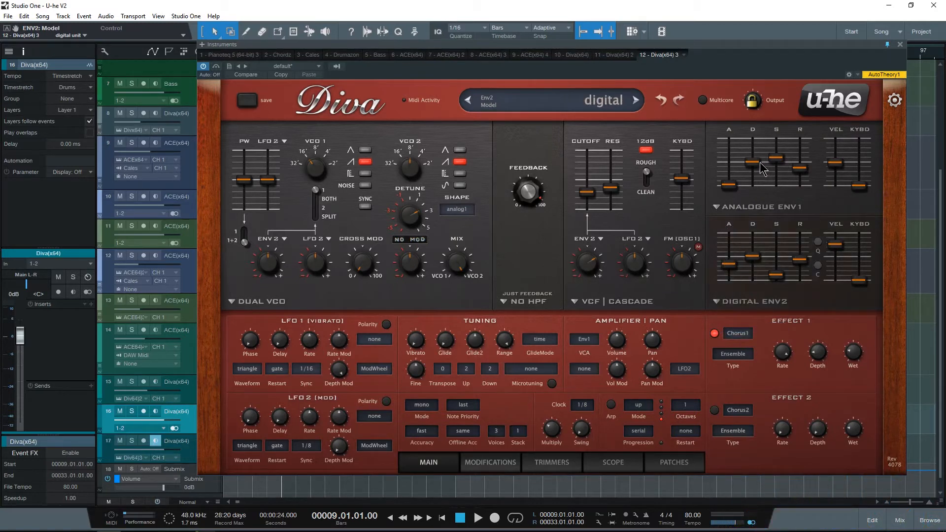
click(817, 241)
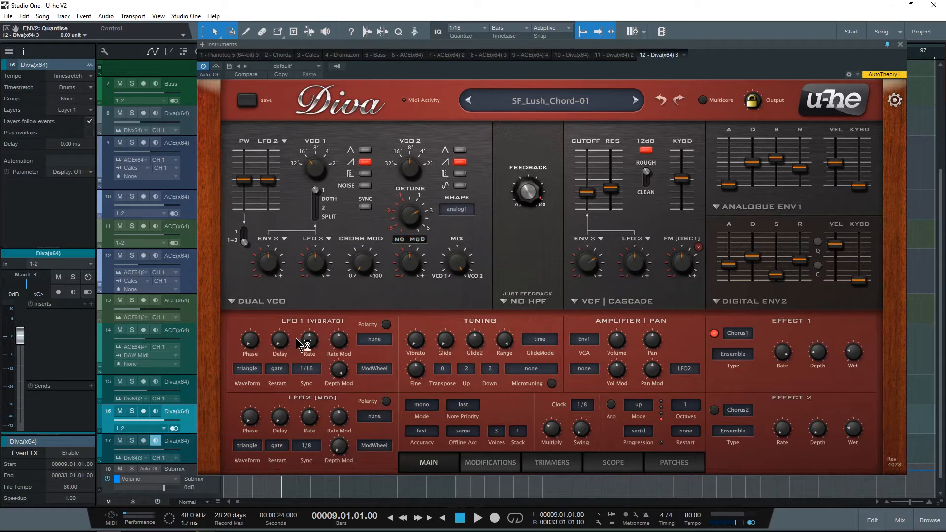
- Look at LFO 1's depth modulation sources and set its rate modulation source to LFO2
click(370, 369)
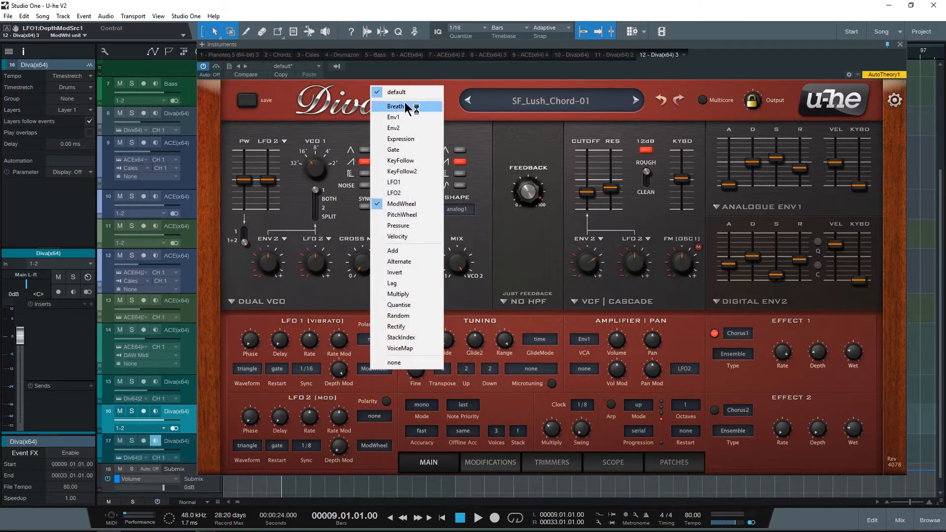
click(323, 339)
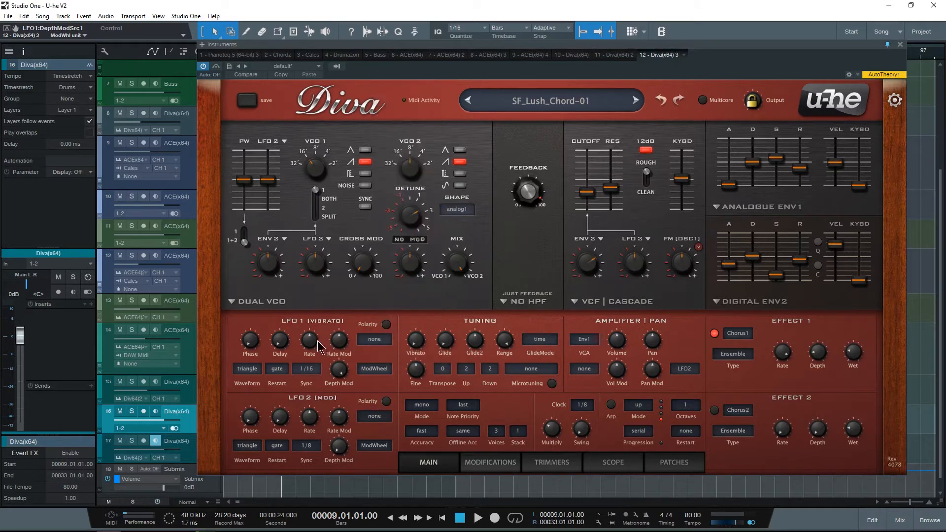
click(374, 340)
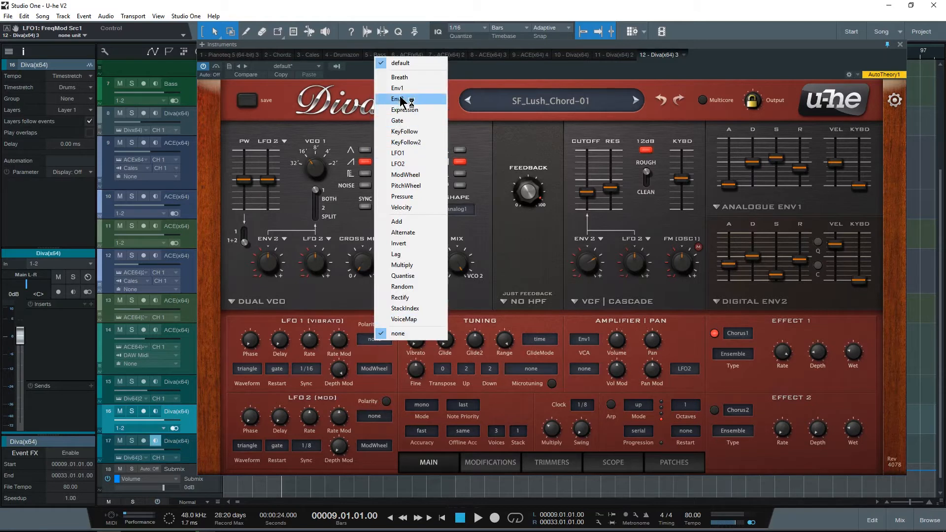
click(405, 165)
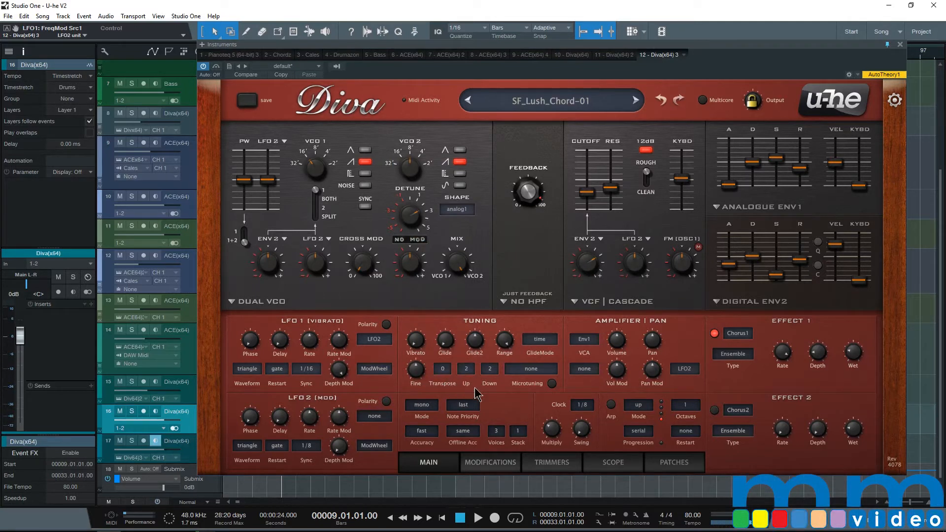
- Review the glide mode and VCA source options, choosing time and Env1
click(544, 344)
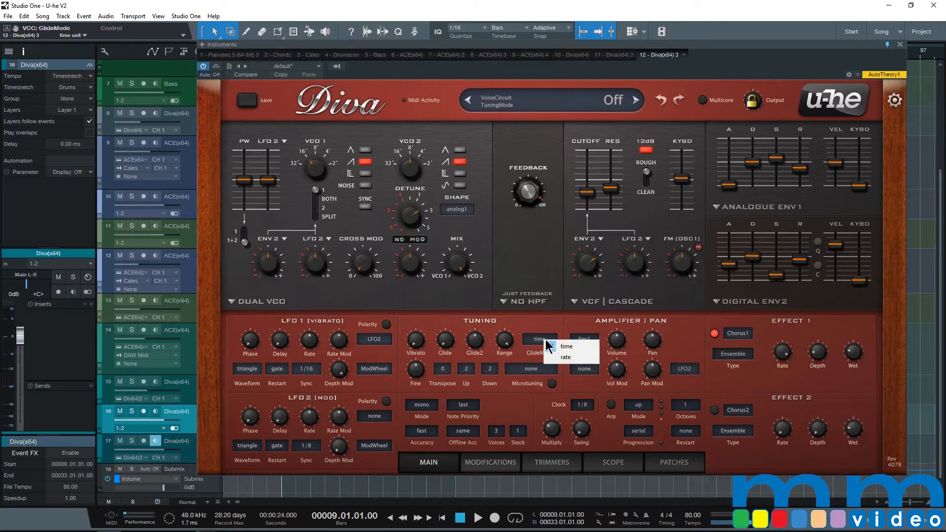
click(565, 346)
click(586, 339)
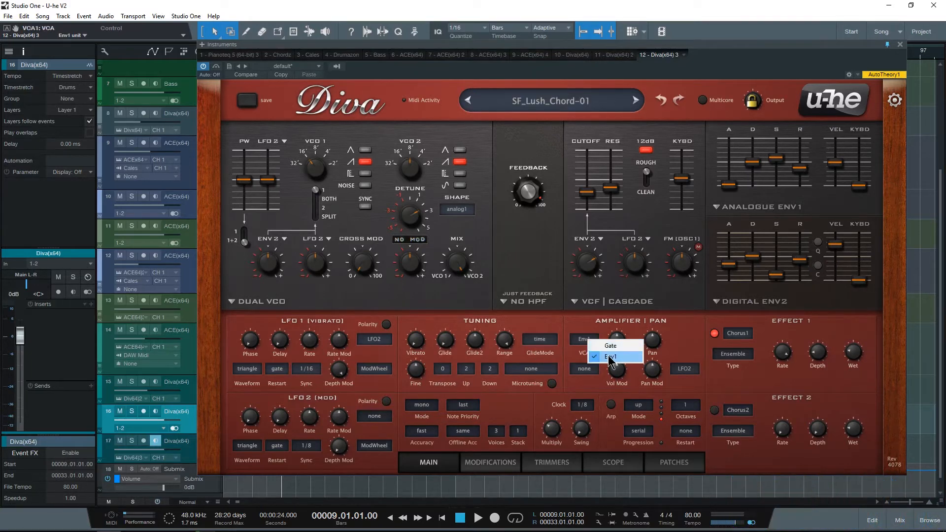
click(610, 357)
click(592, 340)
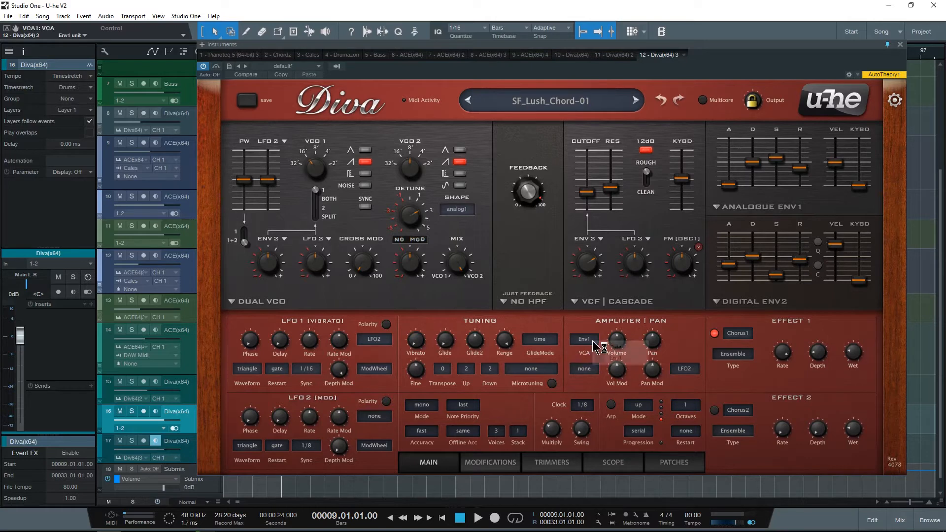
- Review the modulation sources available for the amplifier volume and the effect types offered in Effect 1
click(611, 358)
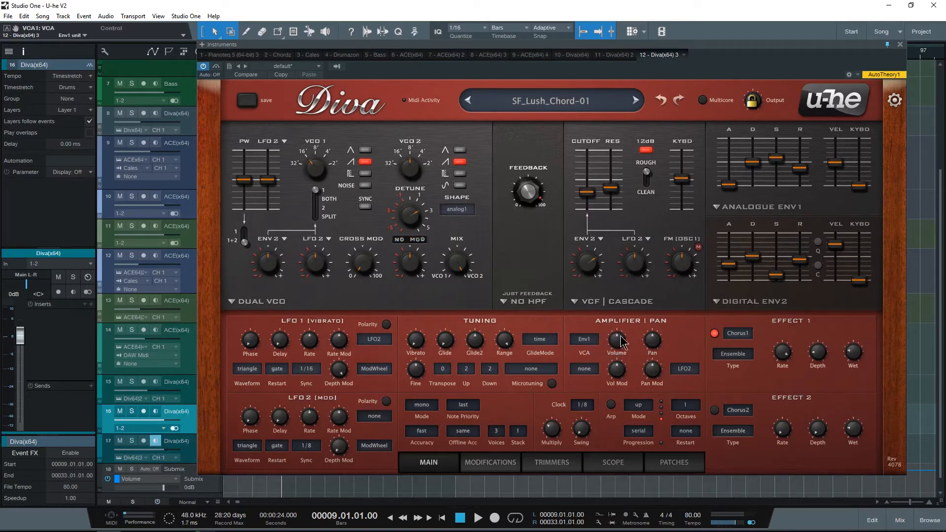
scroll(620, 347, up, 1)
click(587, 370)
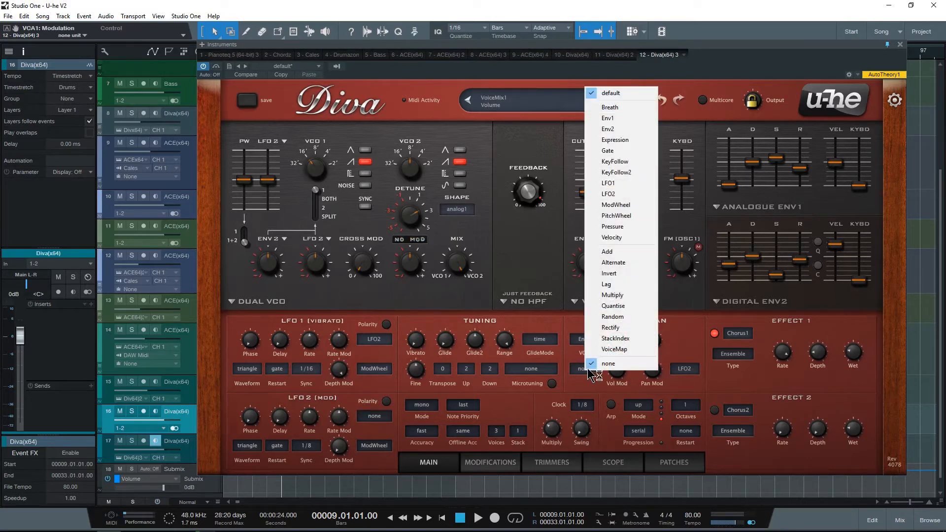
click(624, 195)
key(ctrl+z)
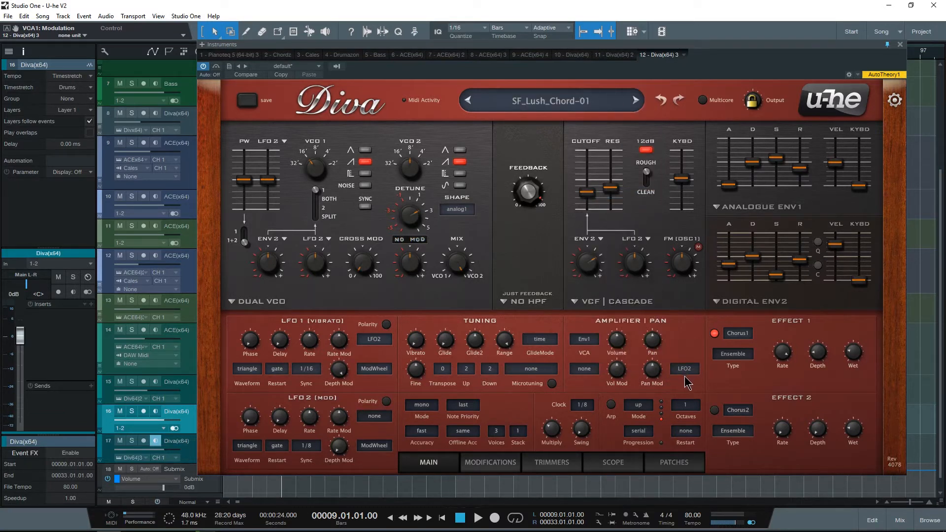
click(737, 333)
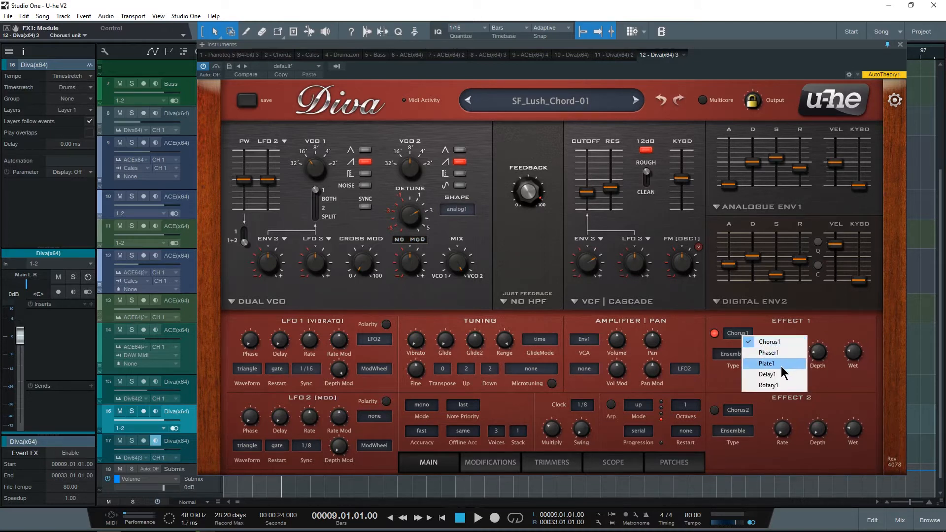
click(243, 426)
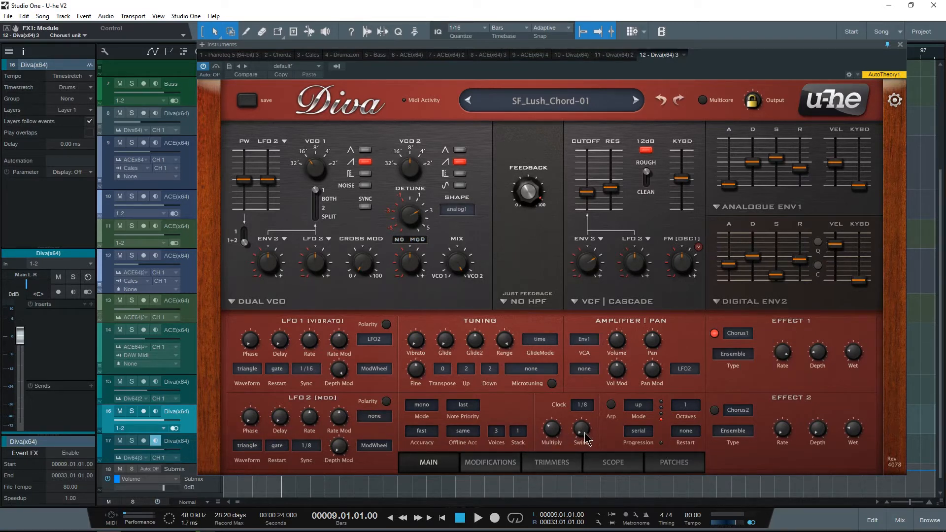
- Try the arpeggiator with four octaves, a restart value of 9 and up+dn 1 mode, and switch it off
click(586, 408)
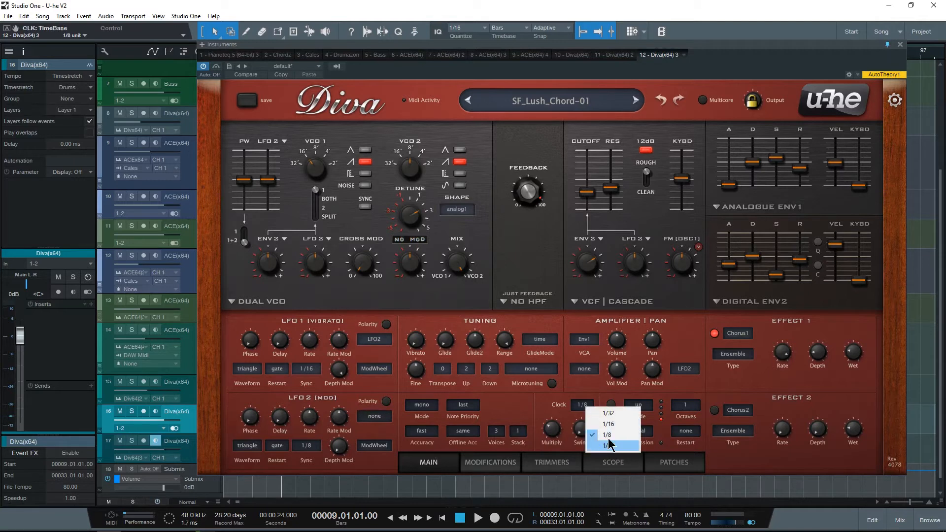
click(554, 406)
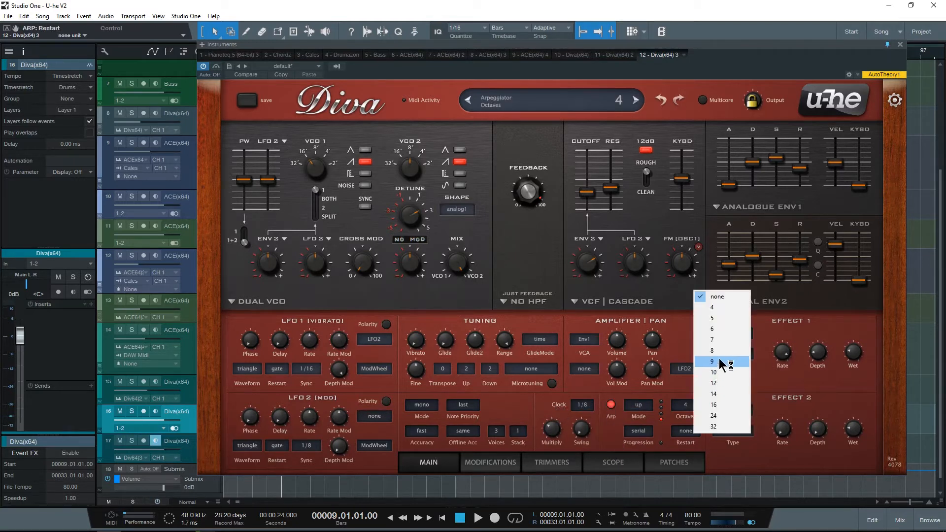
click(720, 362)
click(639, 430)
click(639, 405)
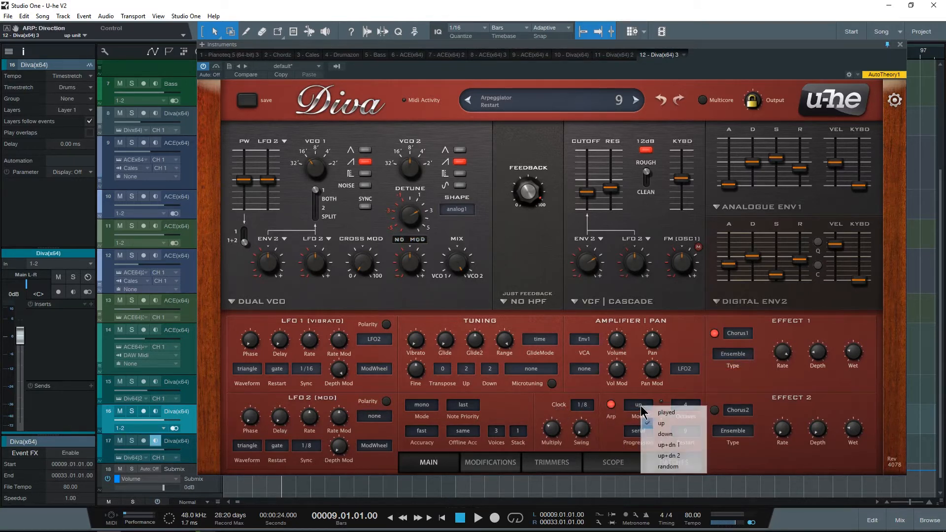
click(668, 444)
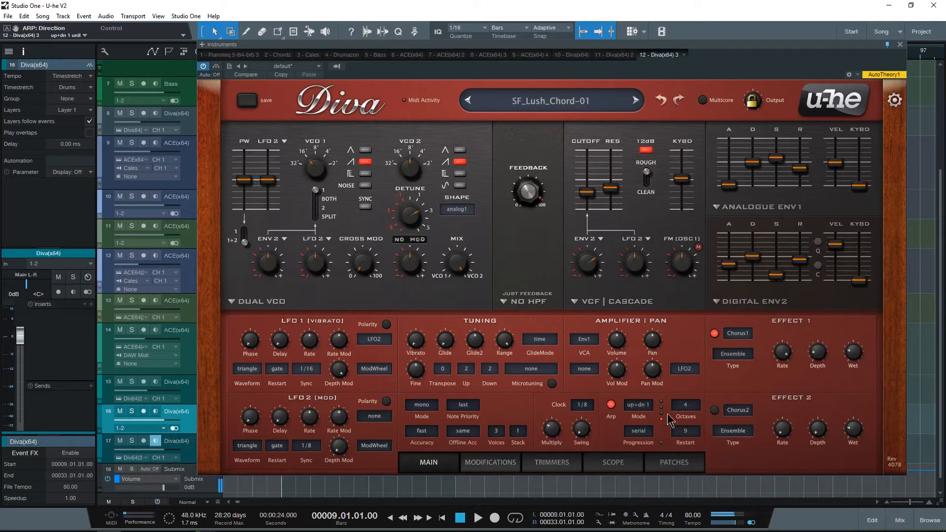
click(610, 404)
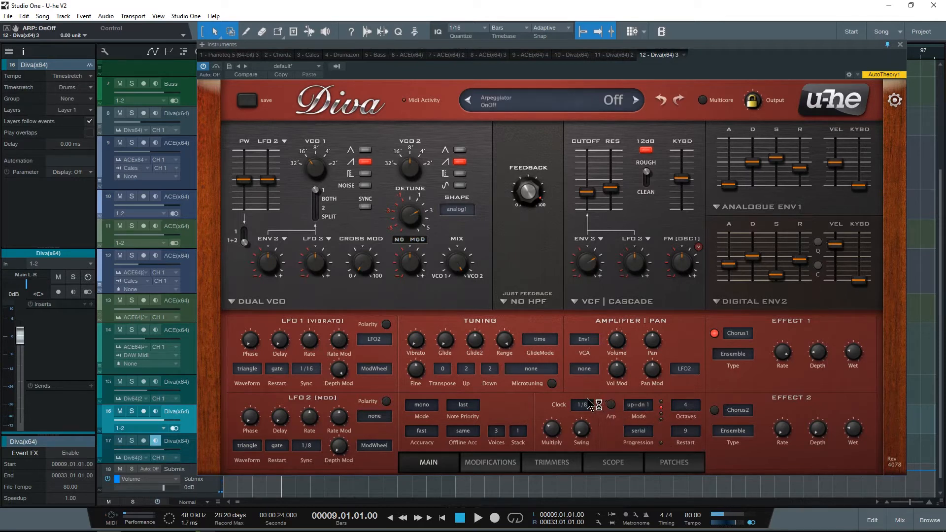
- Set the voice mode to poly, reviewing the other available modes
click(422, 410)
click(441, 420)
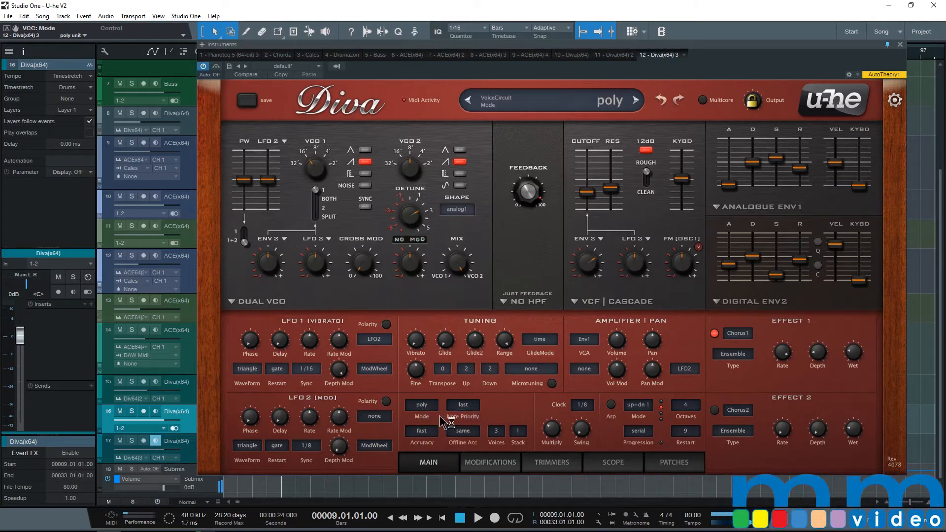
click(429, 409)
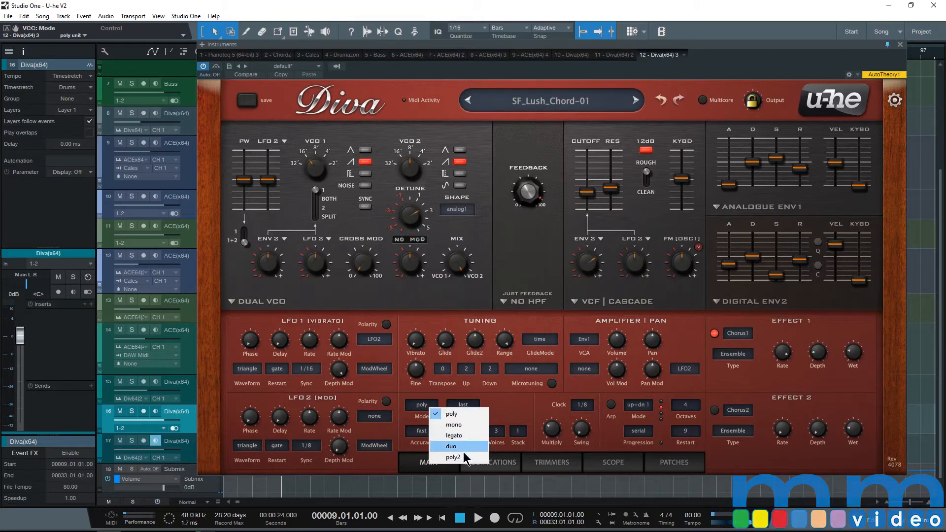
click(451, 413)
- Review the note priority and accuracy options without changing them
click(468, 405)
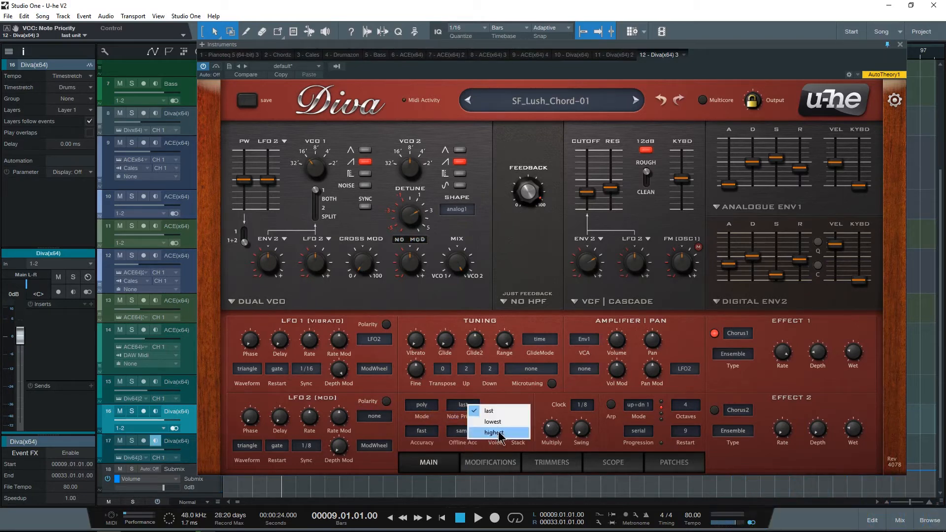
click(429, 440)
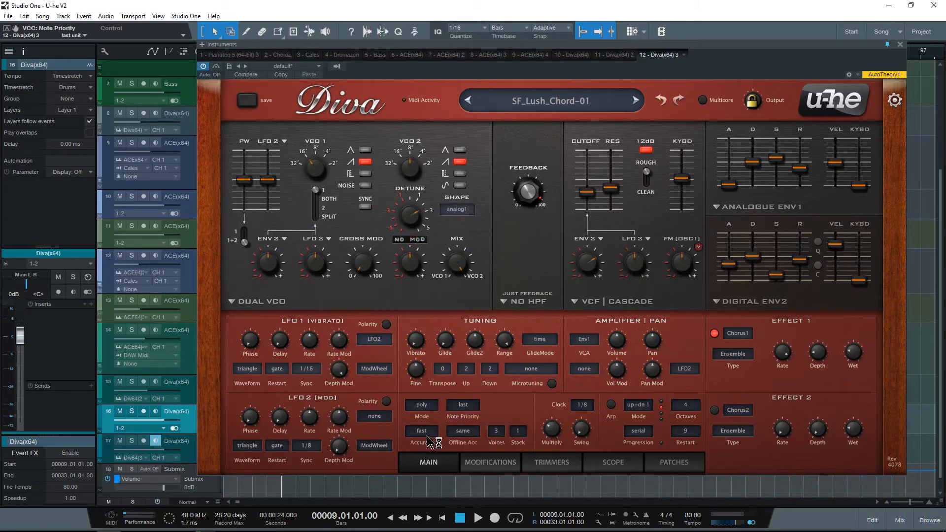
click(429, 440)
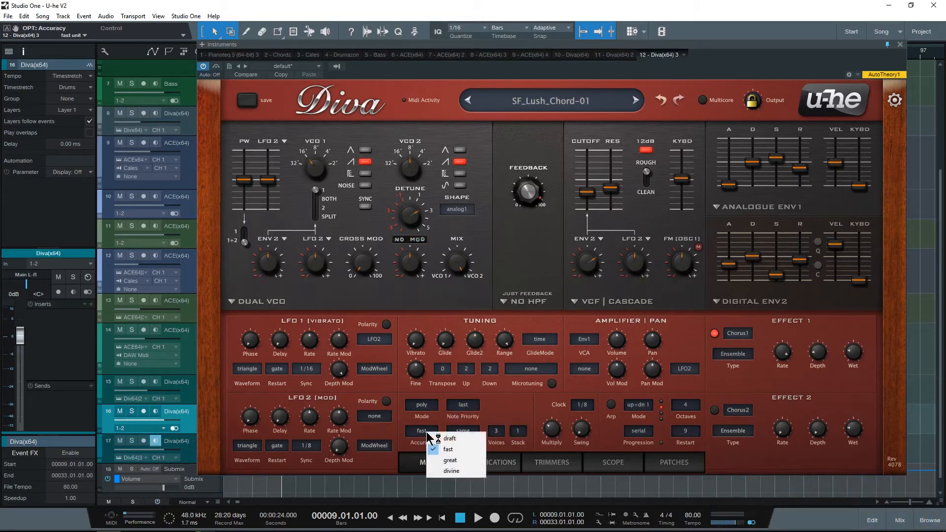
click(513, 412)
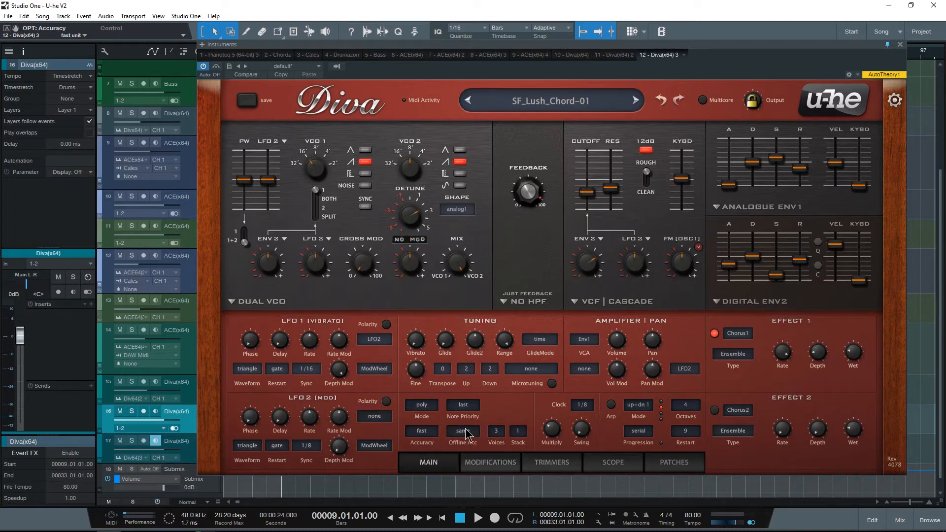
- Set the synth to 16 voices with a stack of 6
click(497, 431)
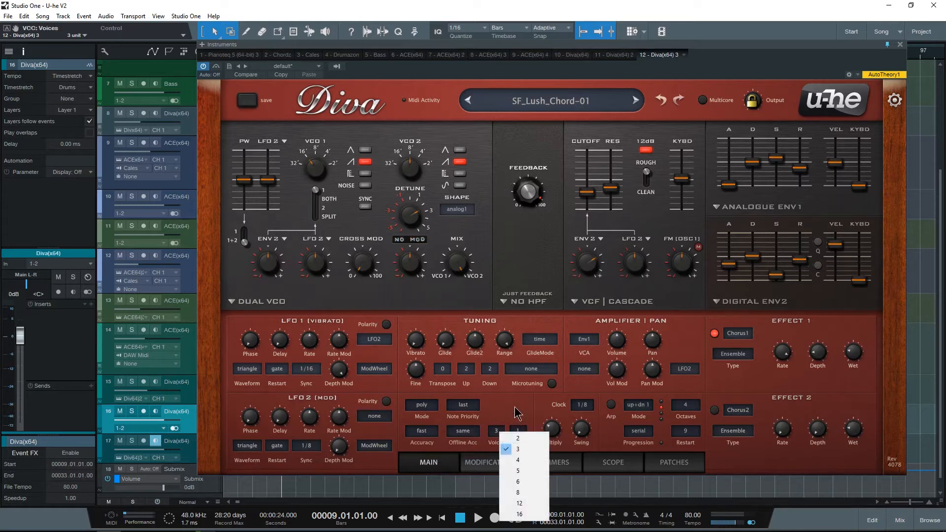
click(529, 436)
click(520, 431)
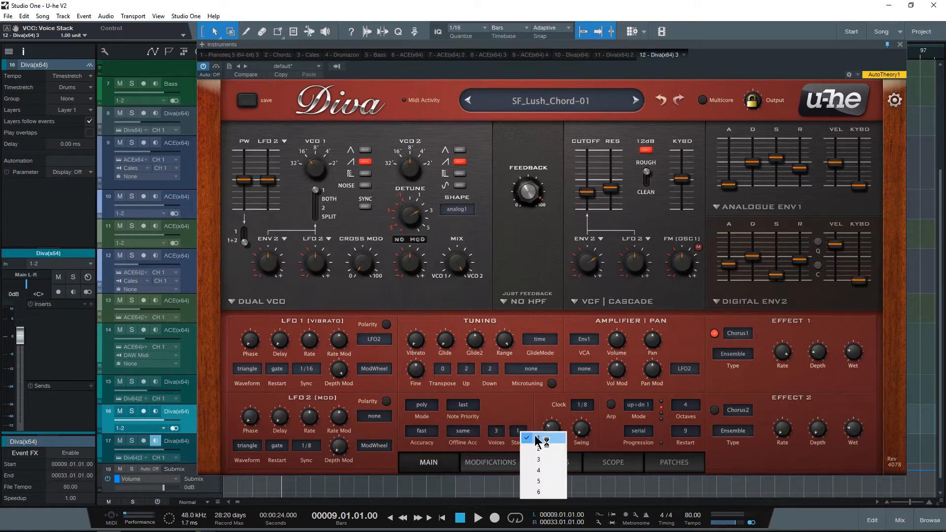
click(508, 427)
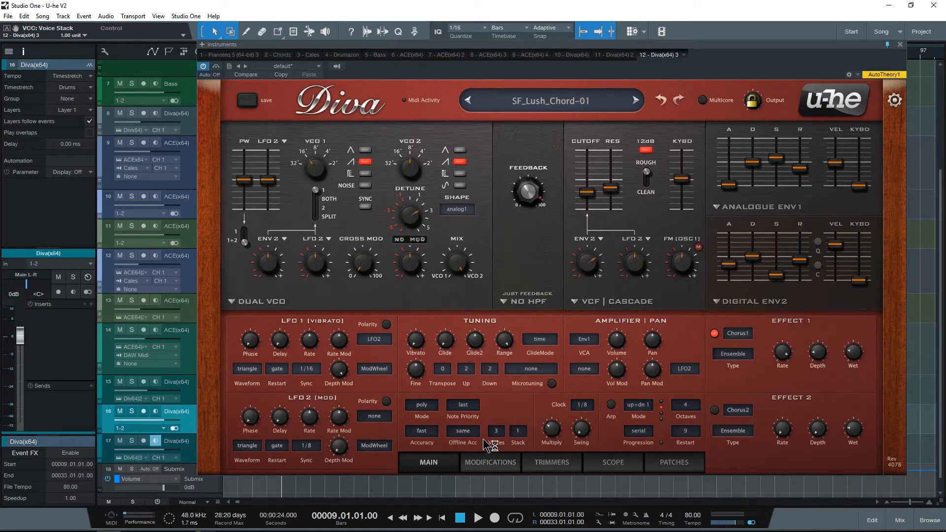
click(497, 431)
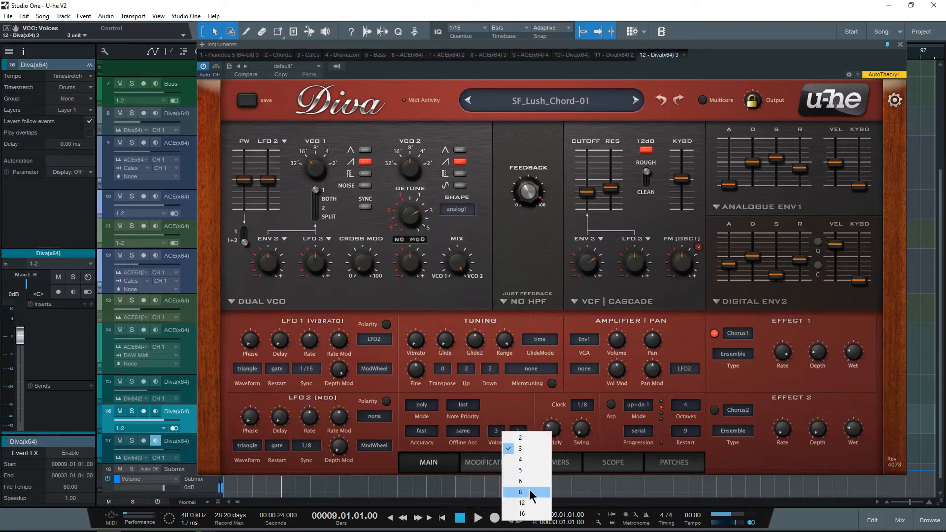
click(532, 513)
click(519, 432)
click(555, 491)
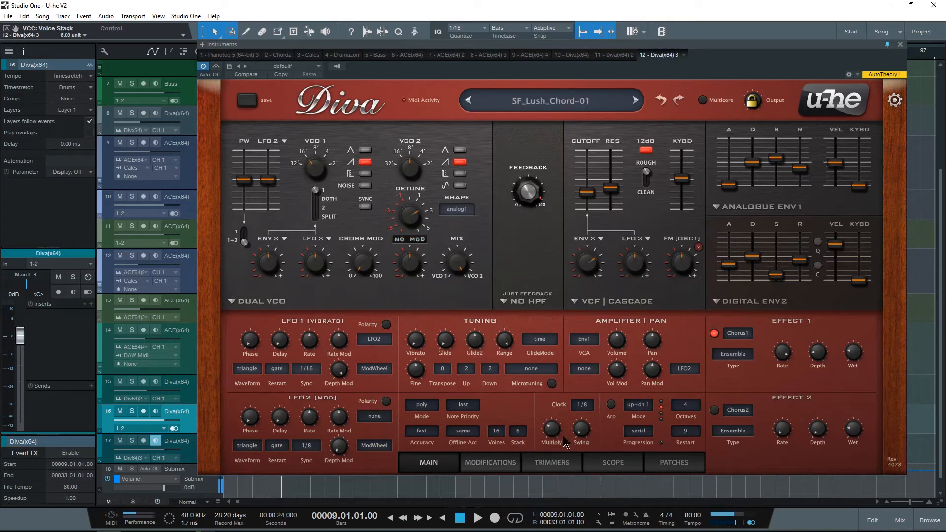
- Look through the modifications, trimmers, scope and patches pages of the synth
click(490, 461)
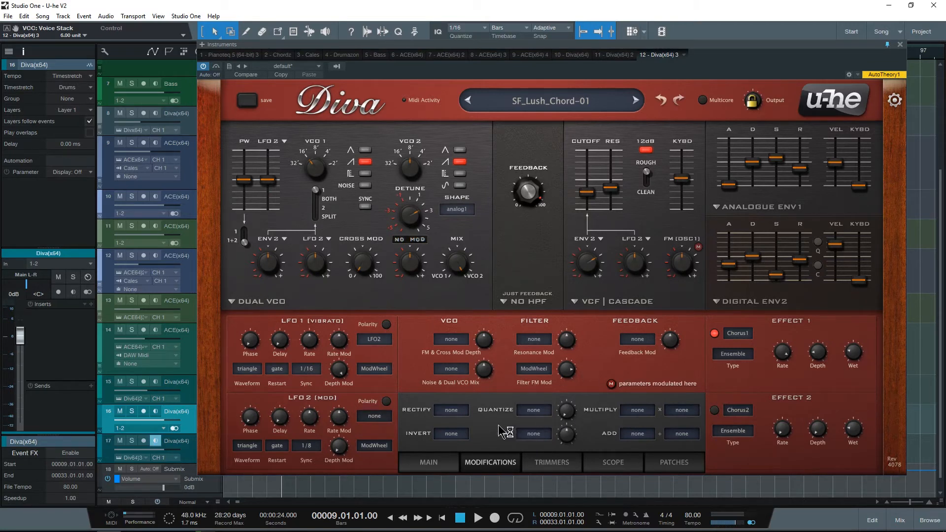
click(563, 468)
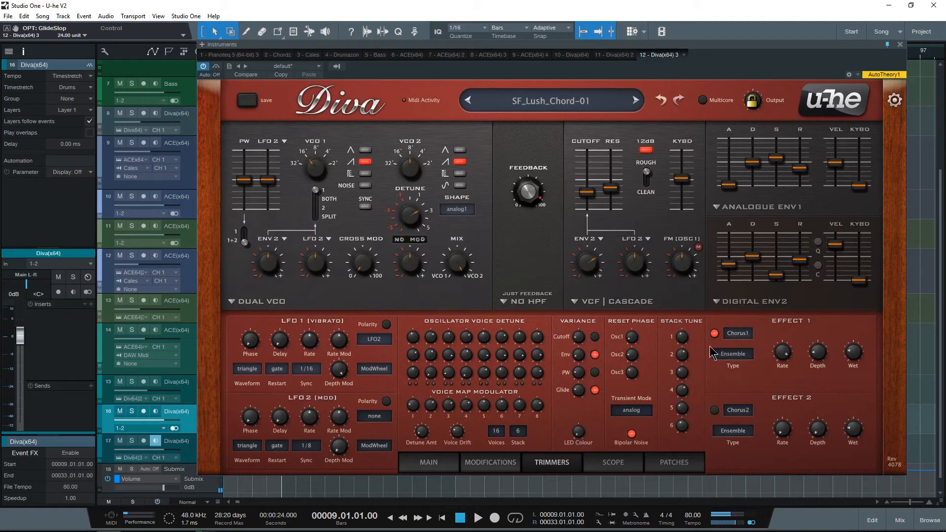
click(606, 472)
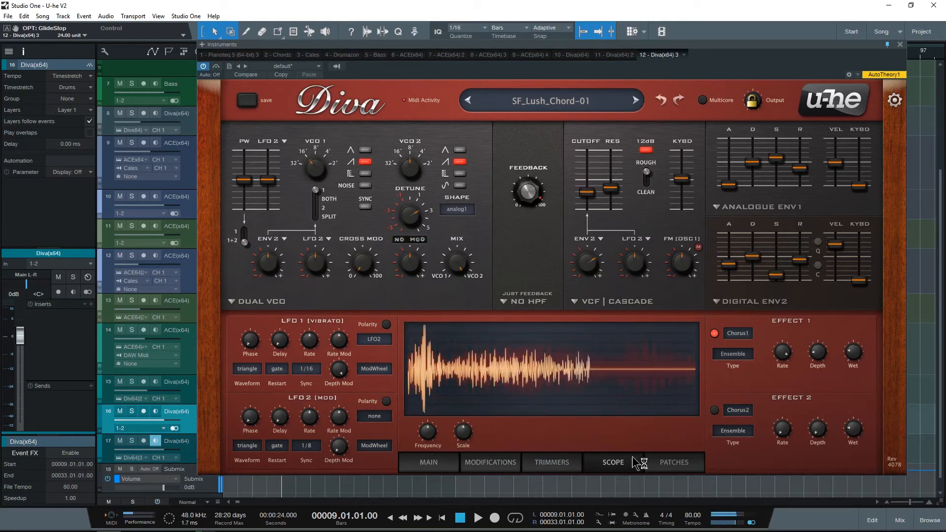
click(672, 464)
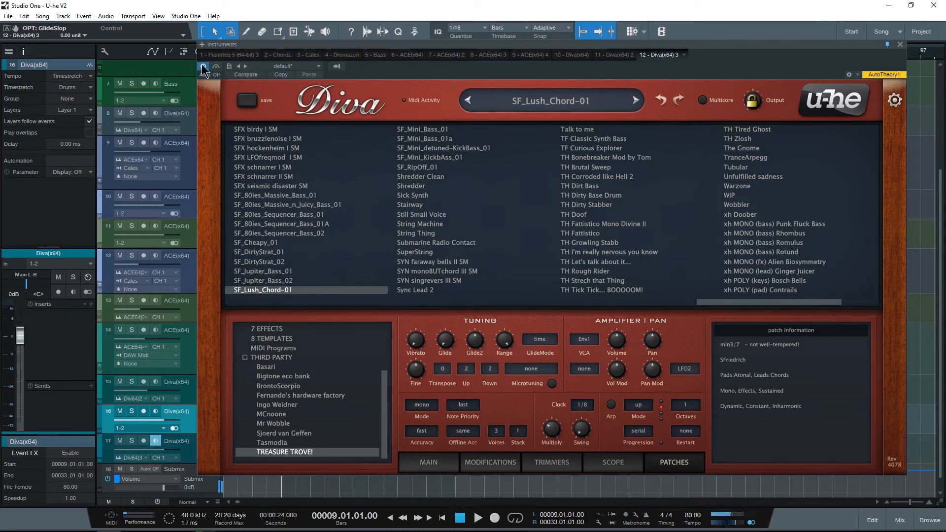
- Close the current Diva window and open the phased pad Diva instrument of track 15, moving its window lower
click(899, 44)
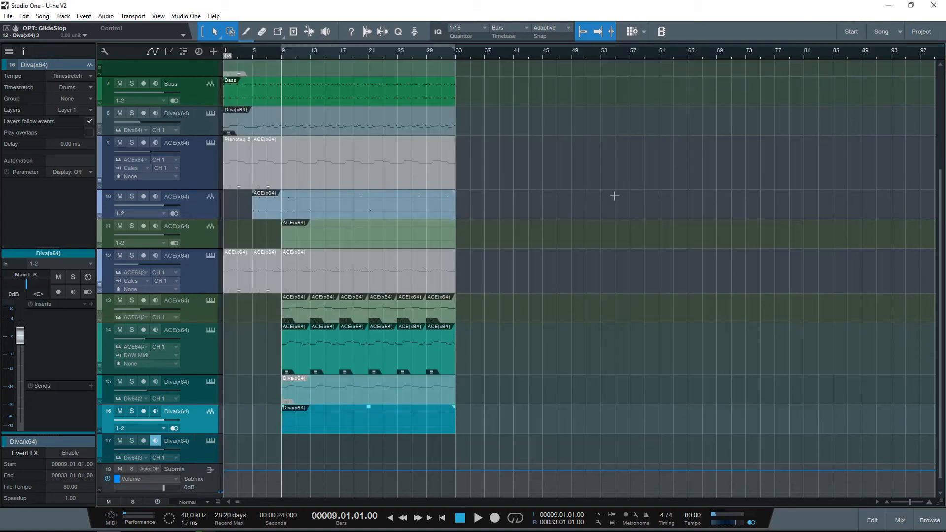
click(210, 382)
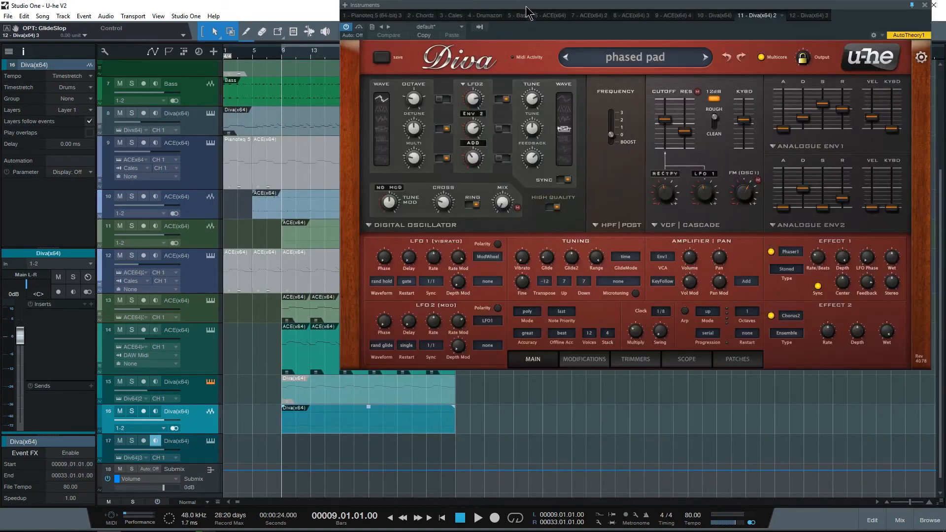
drag(526, 7, 593, 155)
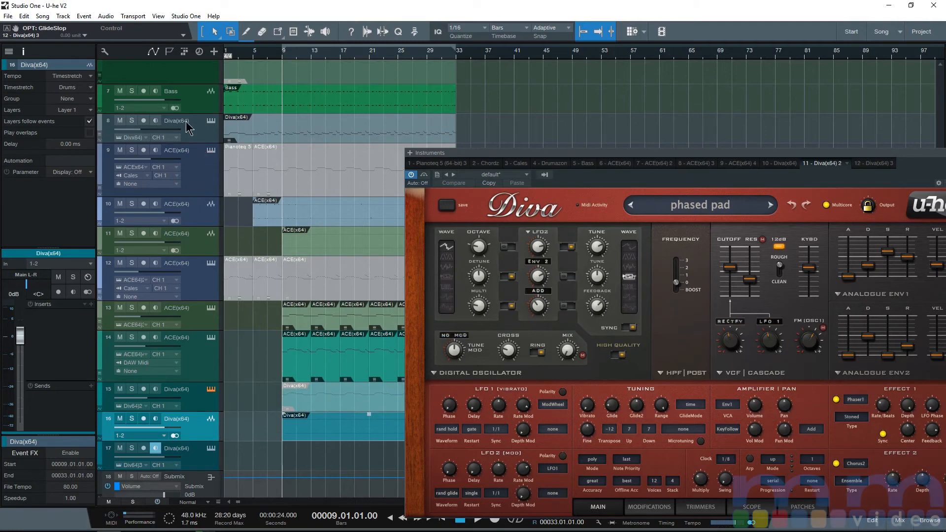
- Open the TUC Rubber Funk Diva instrument of track 8 and stack both Diva windows beside the track list
click(209, 122)
drag(574, 104, 539, 96)
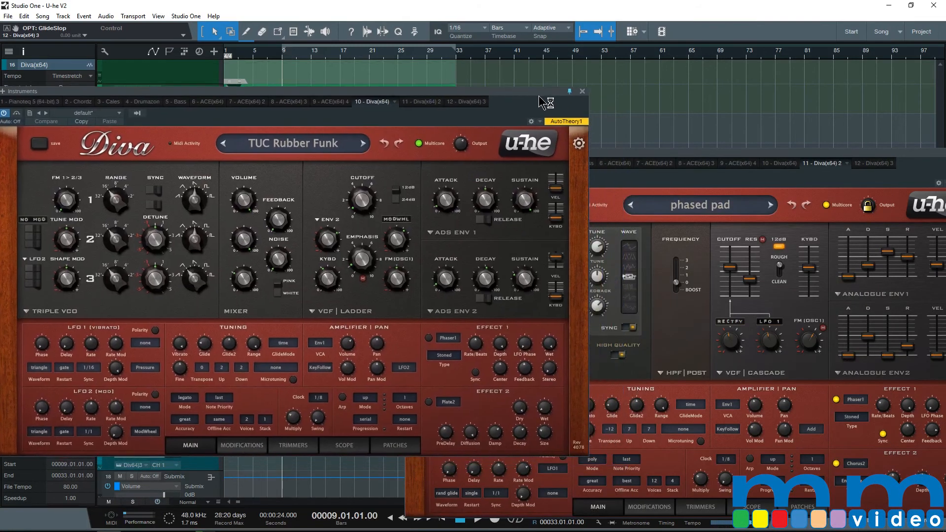
drag(699, 155, 676, 73)
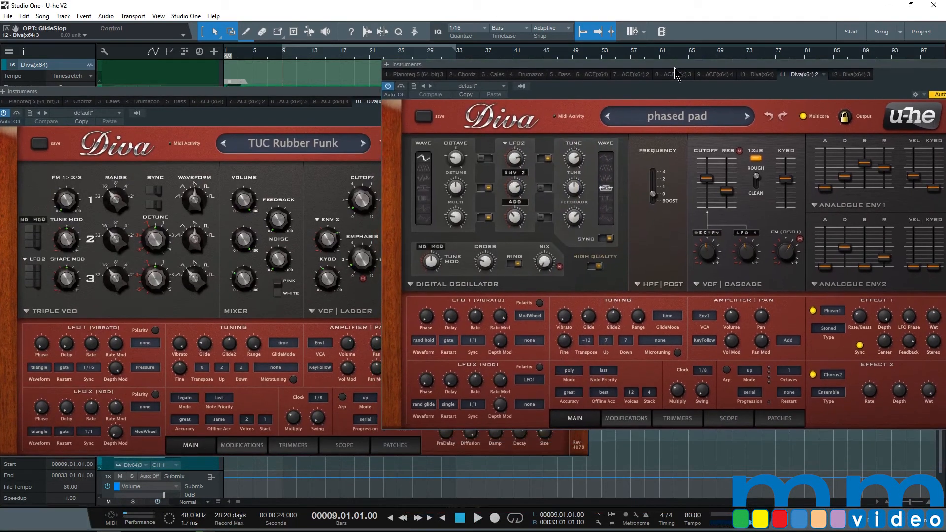
drag(310, 93, 697, 96)
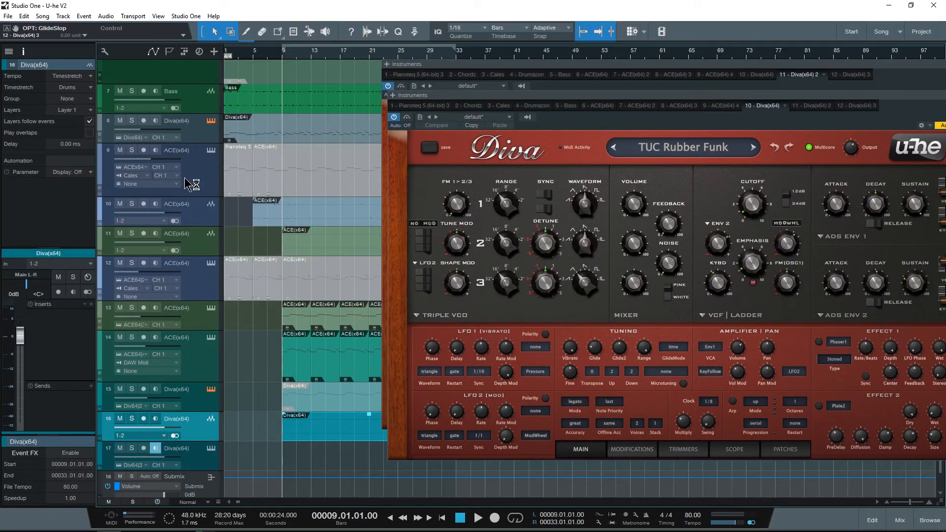
- Start playback of the song and solo the Diva audio track 13
click(200, 132)
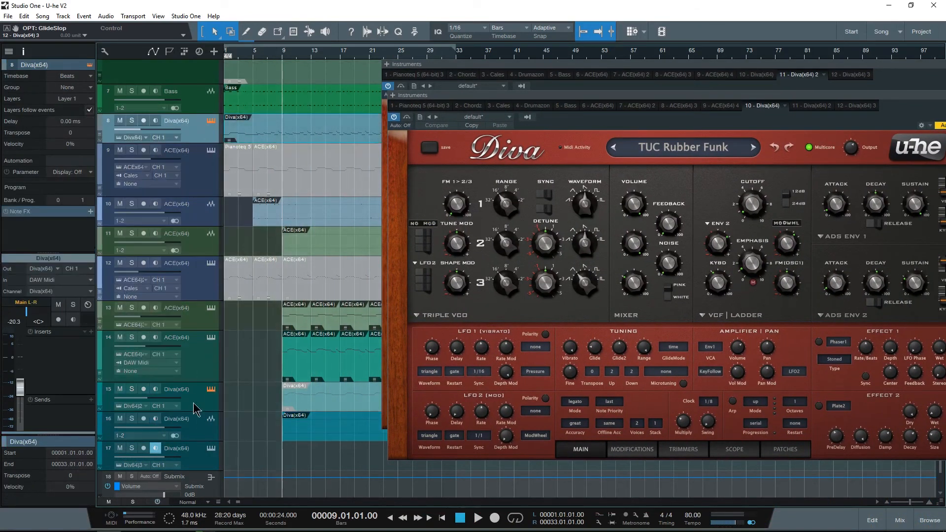
click(203, 431)
click(120, 418)
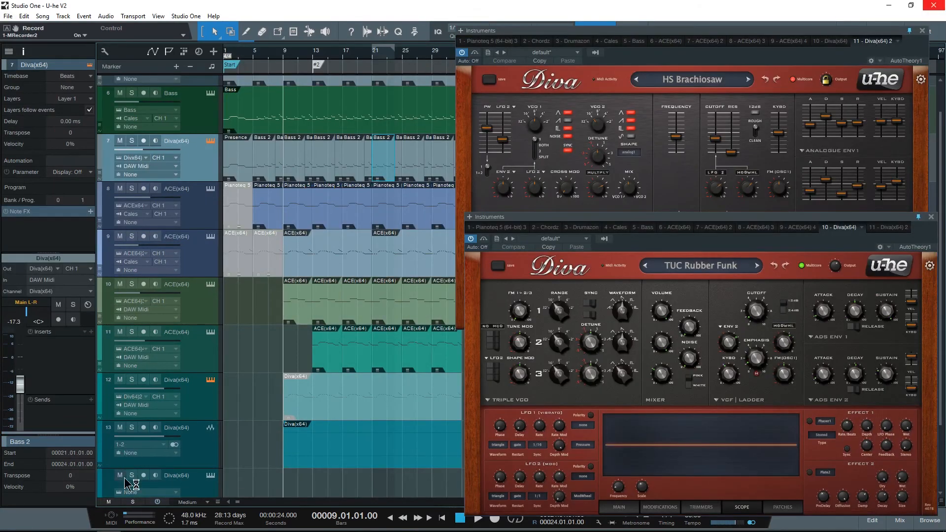
key(space)
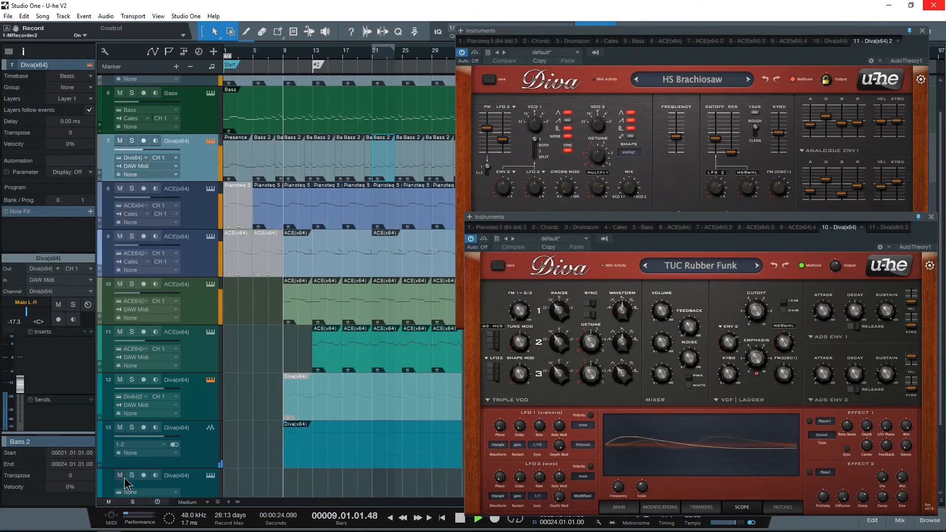
click(132, 427)
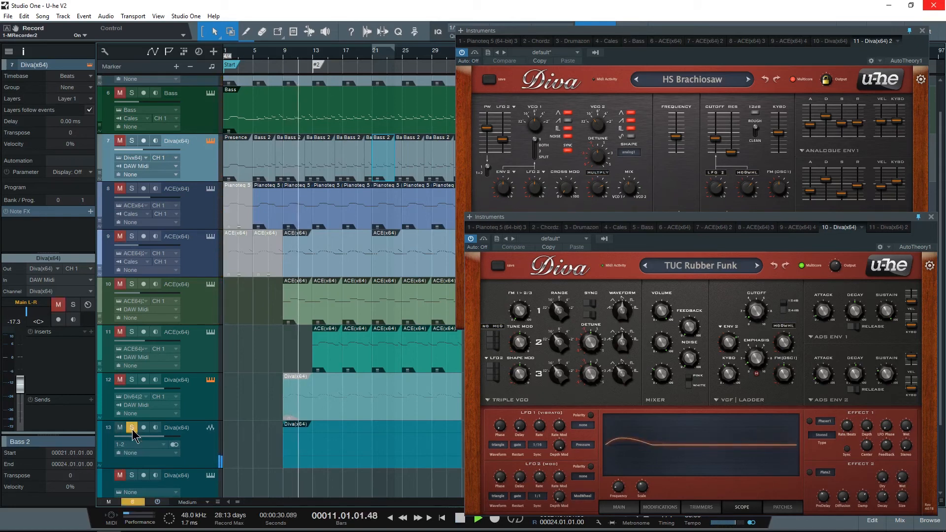
- Audition Diva track 7 soloed together with track 13, and mute both Diva tracks in the playing mix
click(132, 141)
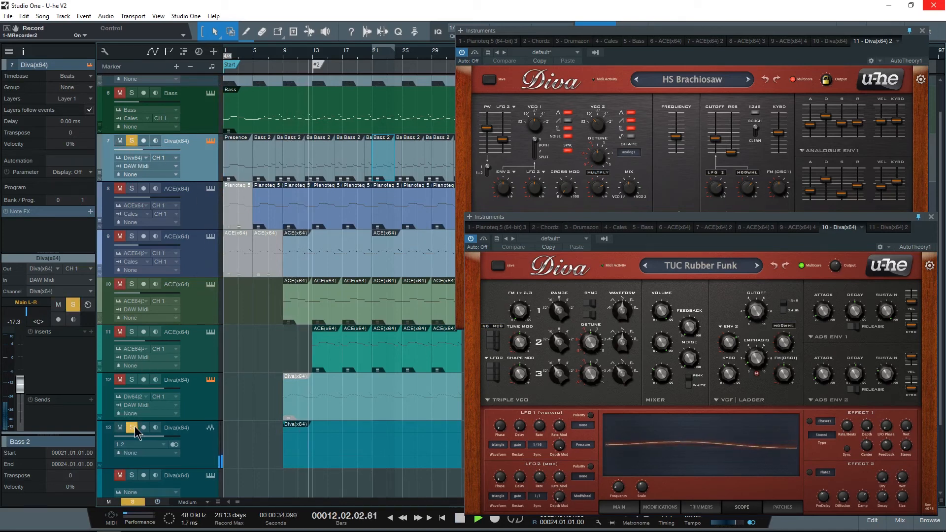
click(132, 141)
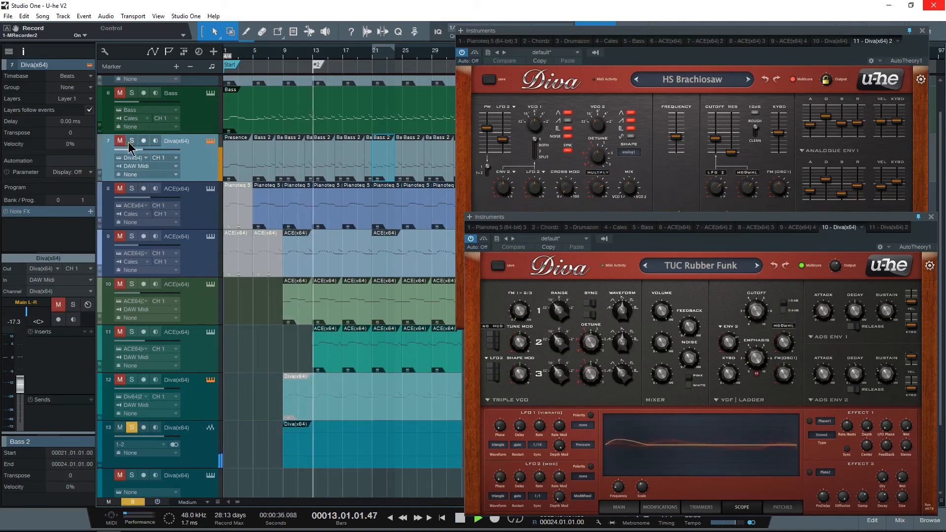
click(120, 427)
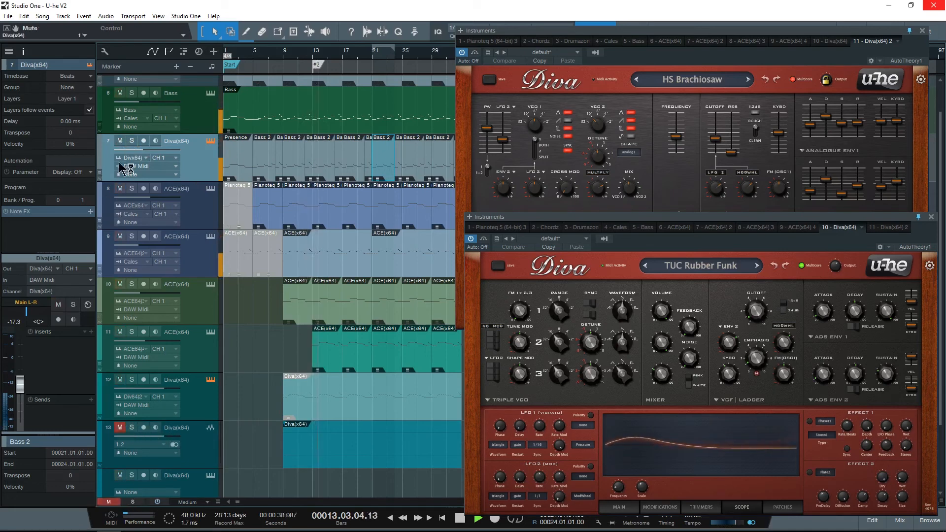
click(119, 141)
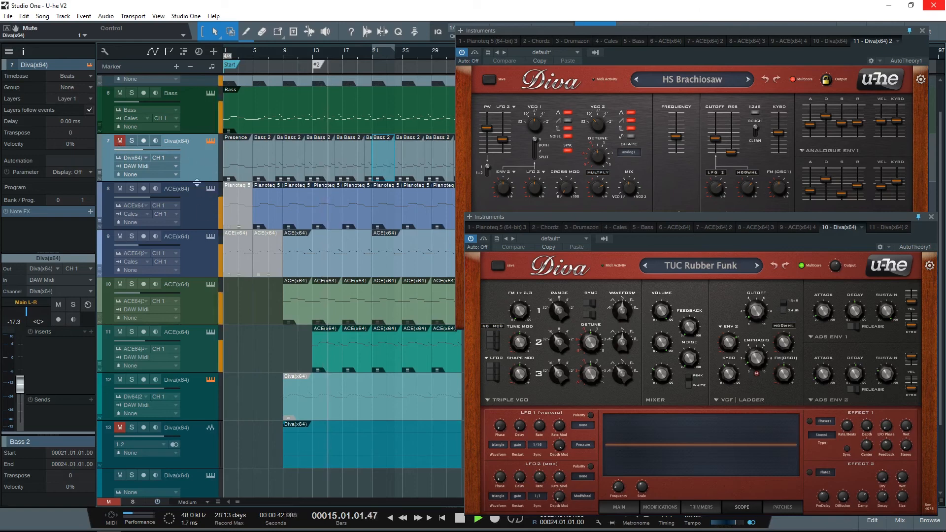
- Bring the Diva parts back into the playing mix by unmuting track 13 and track 7
click(142, 449)
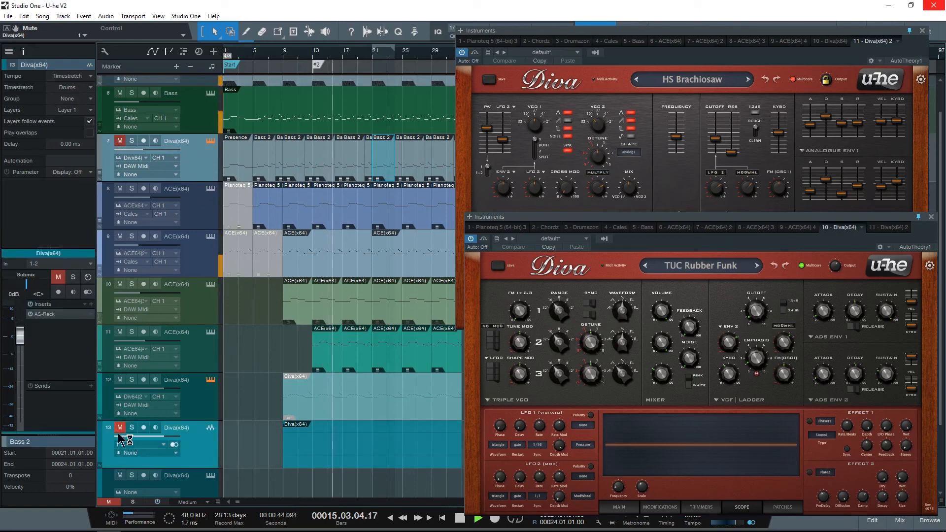
click(119, 427)
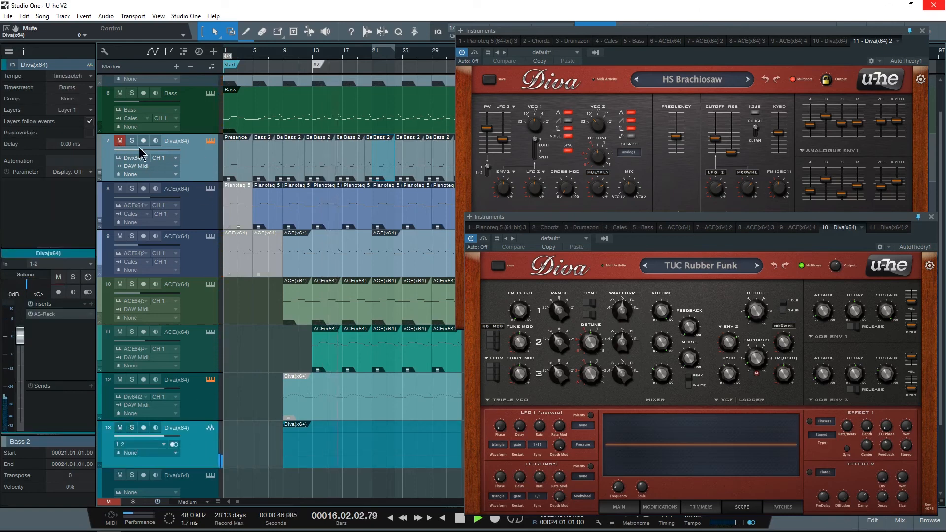
click(120, 140)
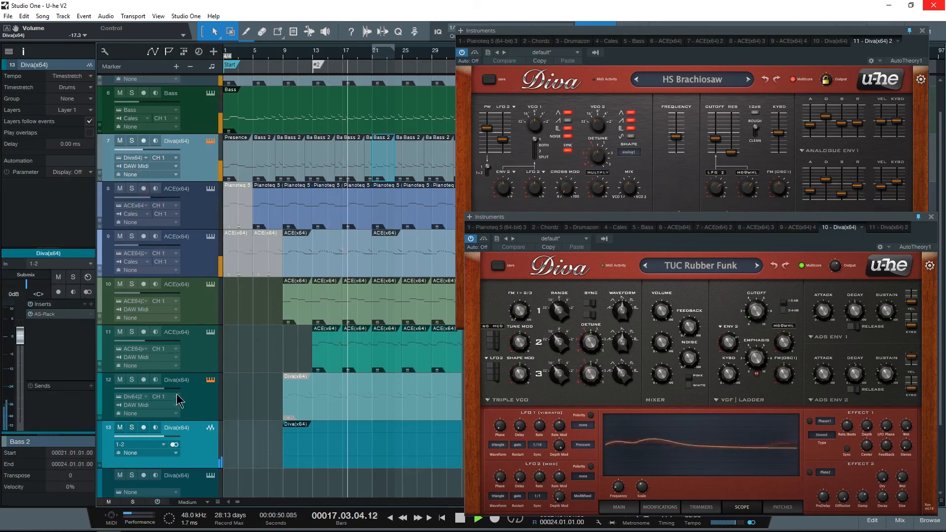
- Mute and unmute Diva track 13 for comparison, and solo it together with Diva track 7
click(121, 428)
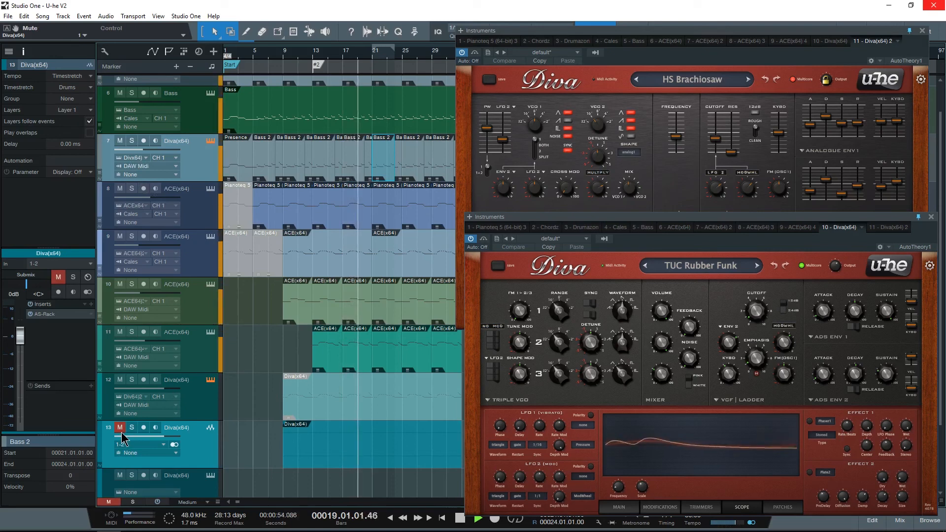
click(120, 427)
click(131, 428)
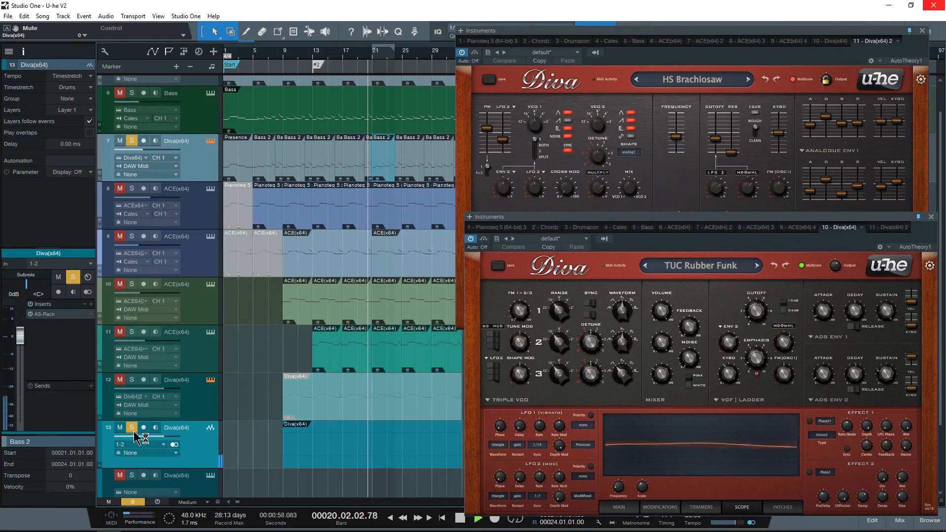
- Stop the song playback and release the solo on Diva track 13
key(space)
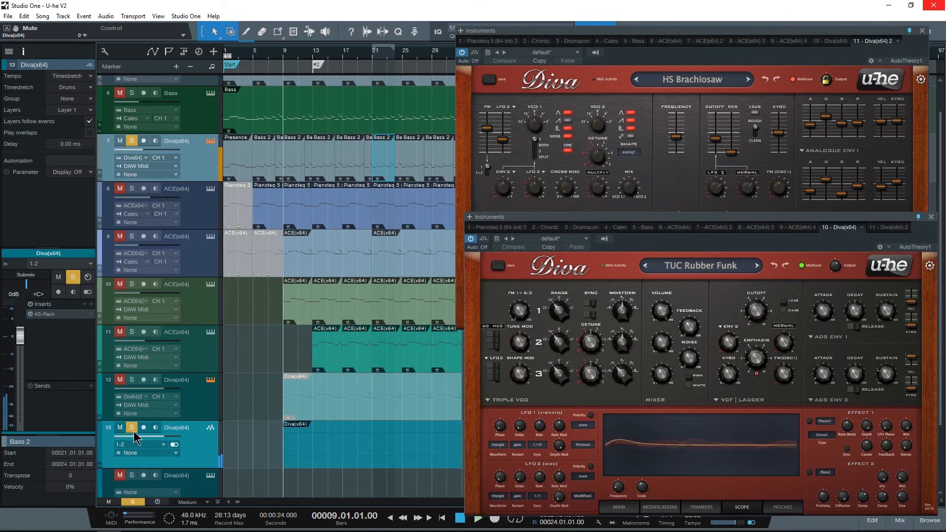
click(132, 429)
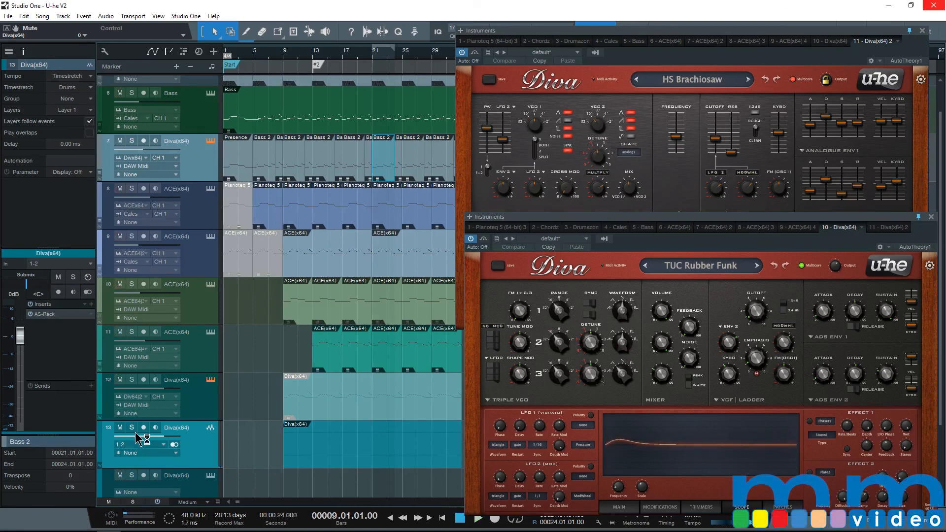